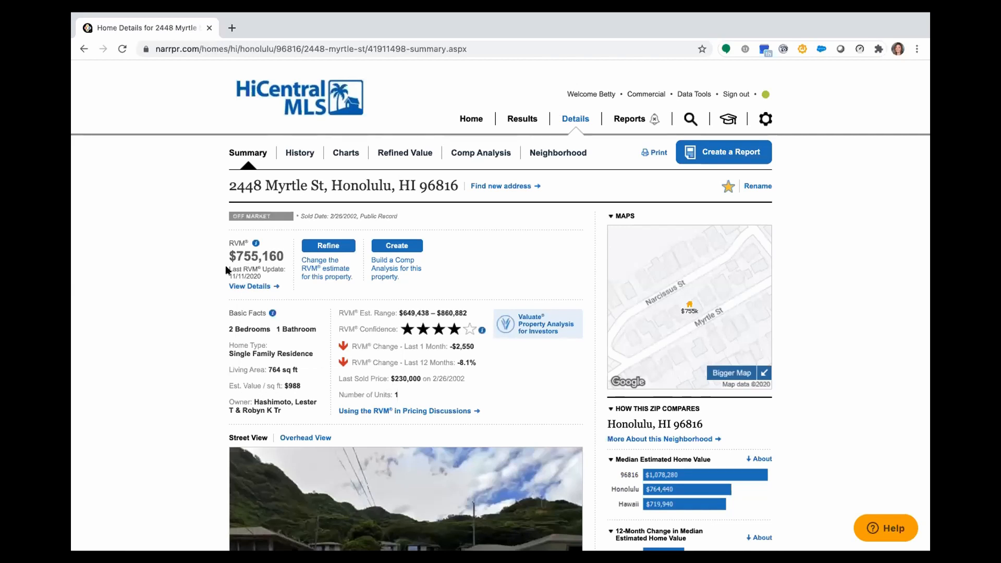
# Open the details behind the property's RVM and examine the current value and the RVM range
pyautogui.moveTo(230, 266); pyautogui.dragTo(262, 278)
pyautogui.click(248, 287)
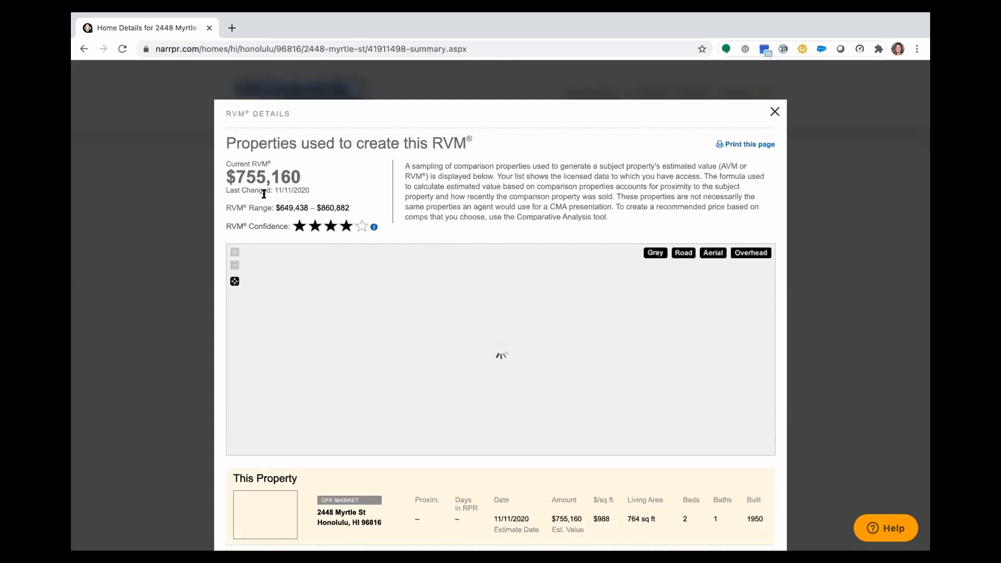
pyautogui.moveTo(276, 208); pyautogui.dragTo(359, 208)
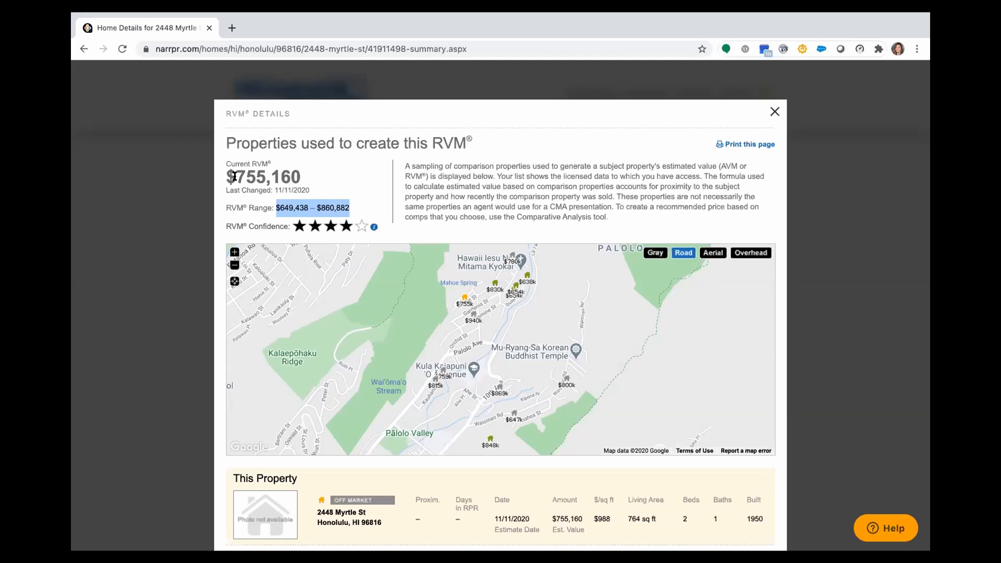
pyautogui.moveTo(237, 177); pyautogui.dragTo(301, 179)
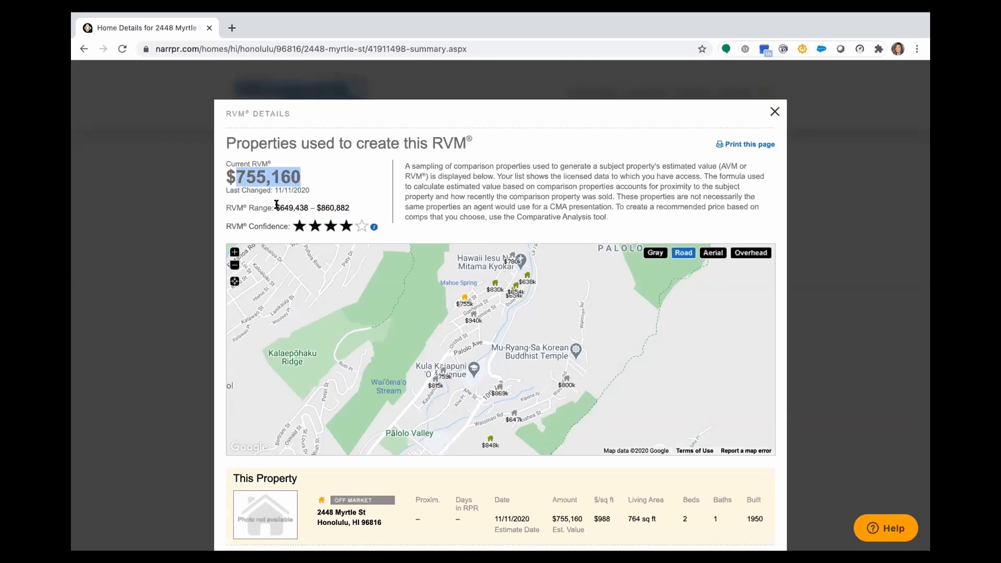
pyautogui.moveTo(276, 208); pyautogui.dragTo(348, 210)
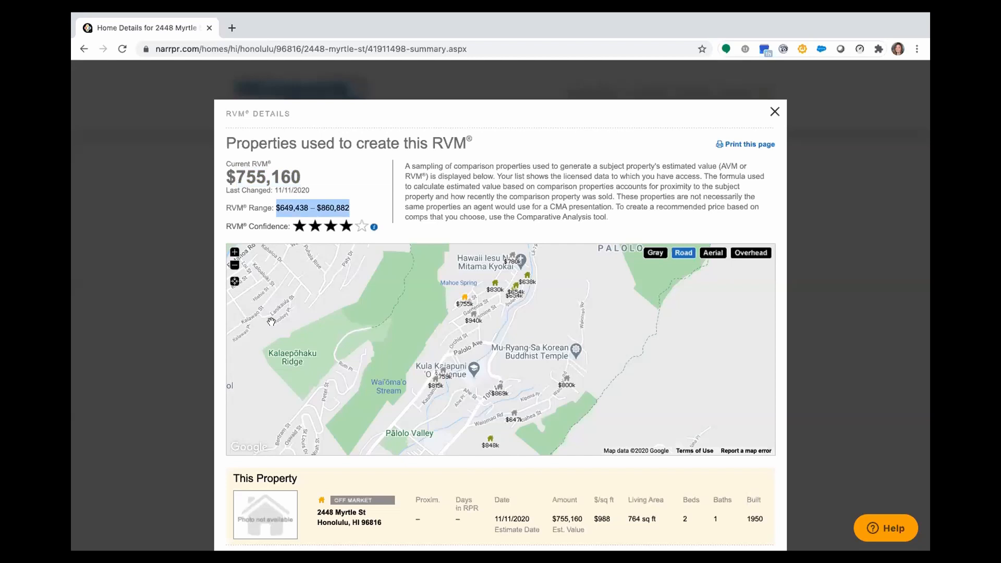
# Examine the map and the recently sold and off-market properties used to calculate the RVM
pyautogui.scroll(-4, 451, 374)
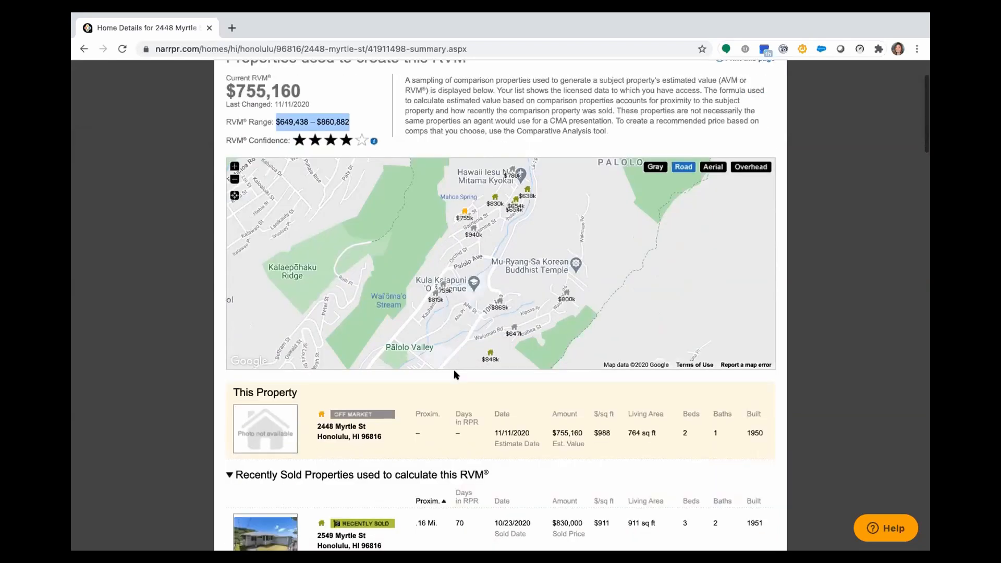
pyautogui.scroll(-5, 455, 374)
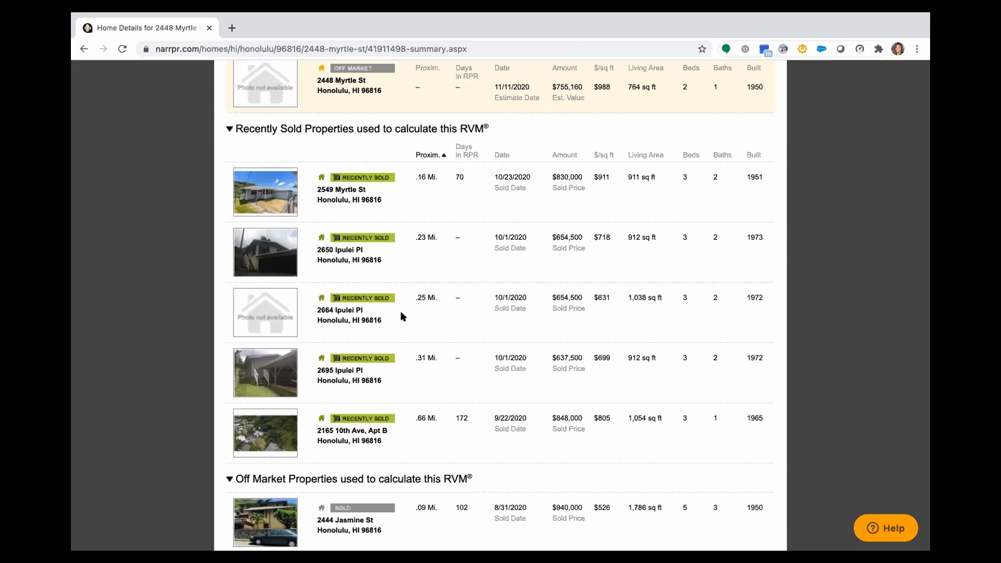
pyautogui.scroll(-5, 401, 313)
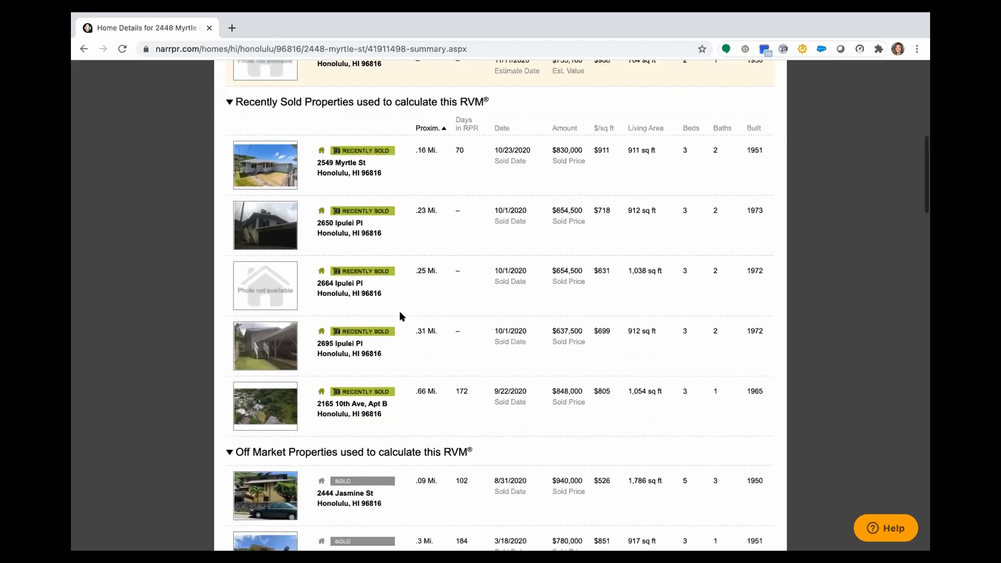
pyautogui.scroll(-5, 402, 315)
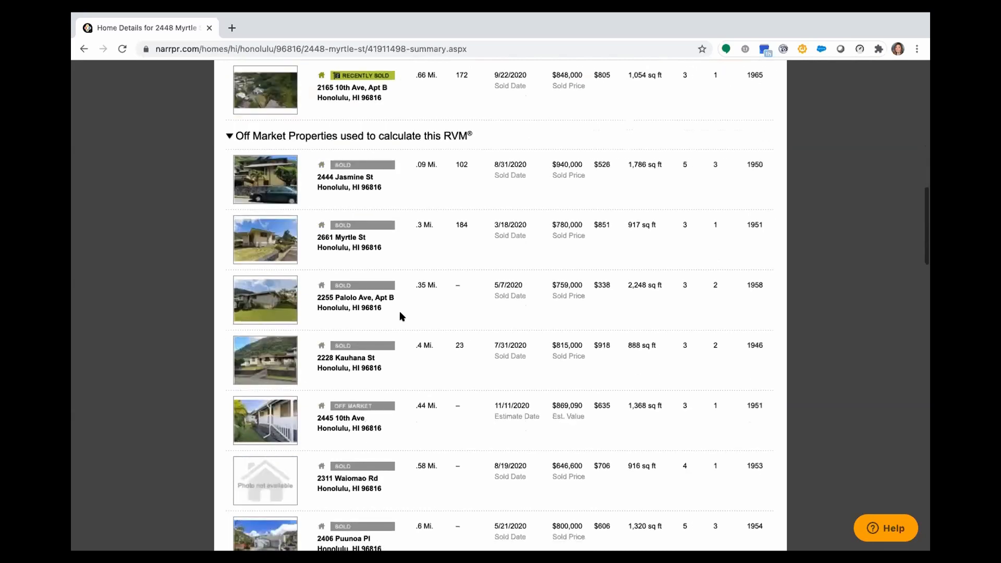
pyautogui.scroll(4, 402, 317)
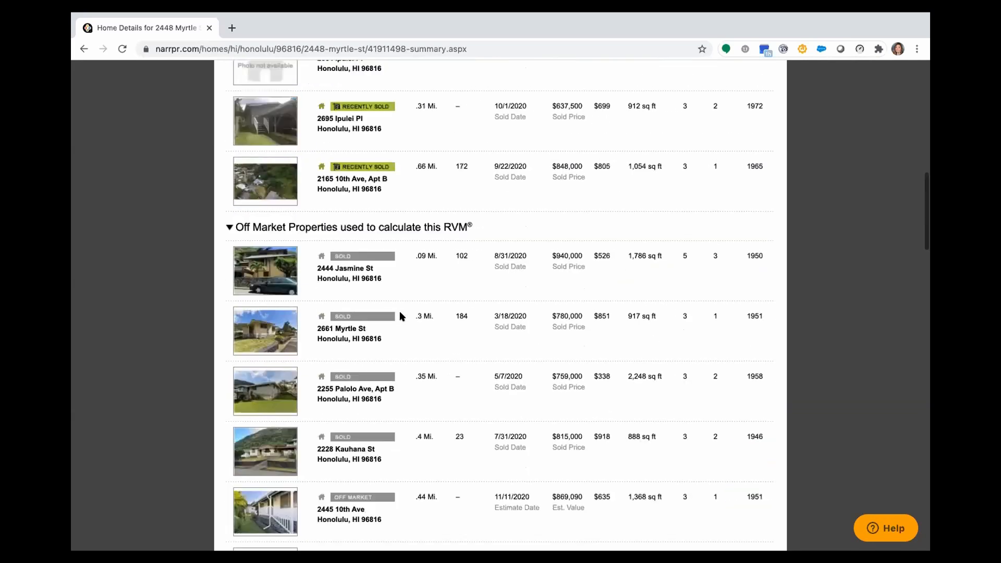
pyautogui.scroll(4, 401, 317)
pyautogui.scroll(4, 402, 317)
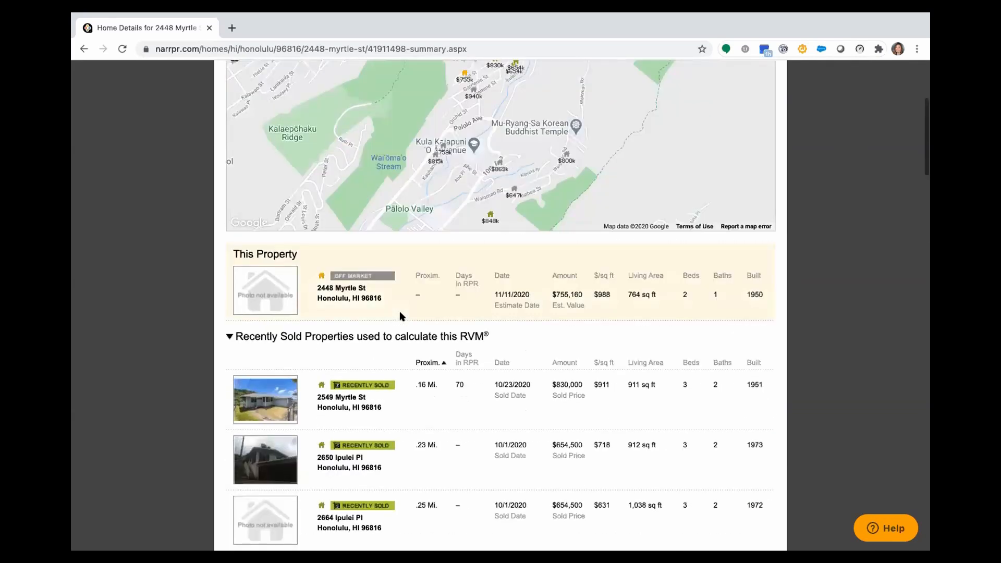
pyautogui.scroll(4, 401, 317)
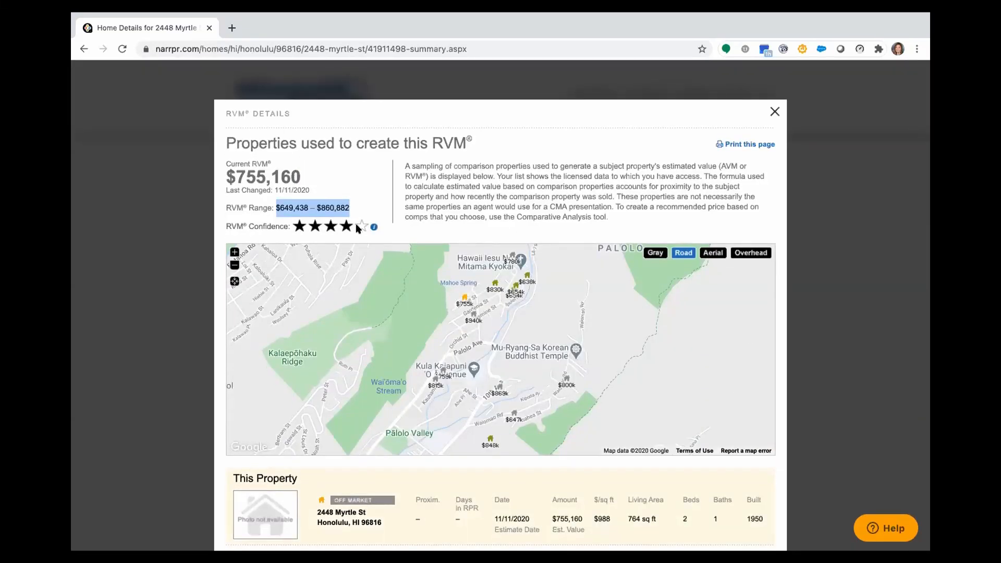
# Read the explanation of the RVM confidence score and review the comparable properties once more
pyautogui.click(374, 228)
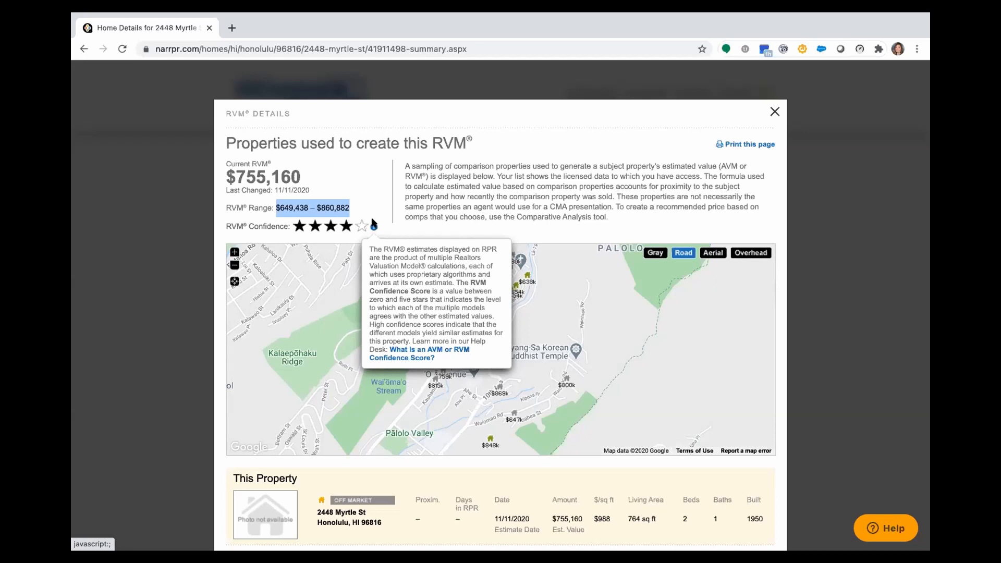
pyautogui.scroll(-1, 497, 467)
pyautogui.scroll(-4, 497, 467)
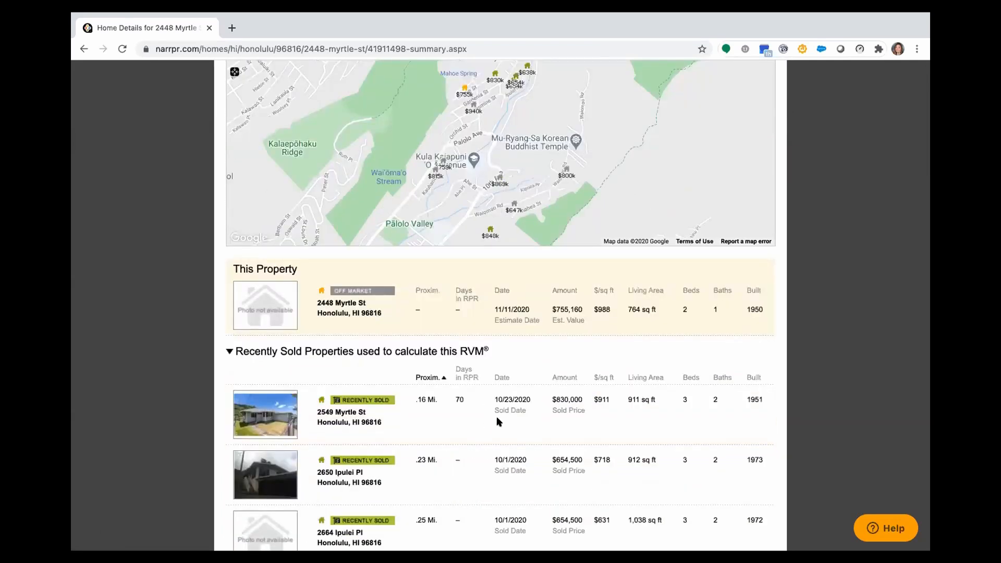
pyautogui.scroll(-3, 508, 433)
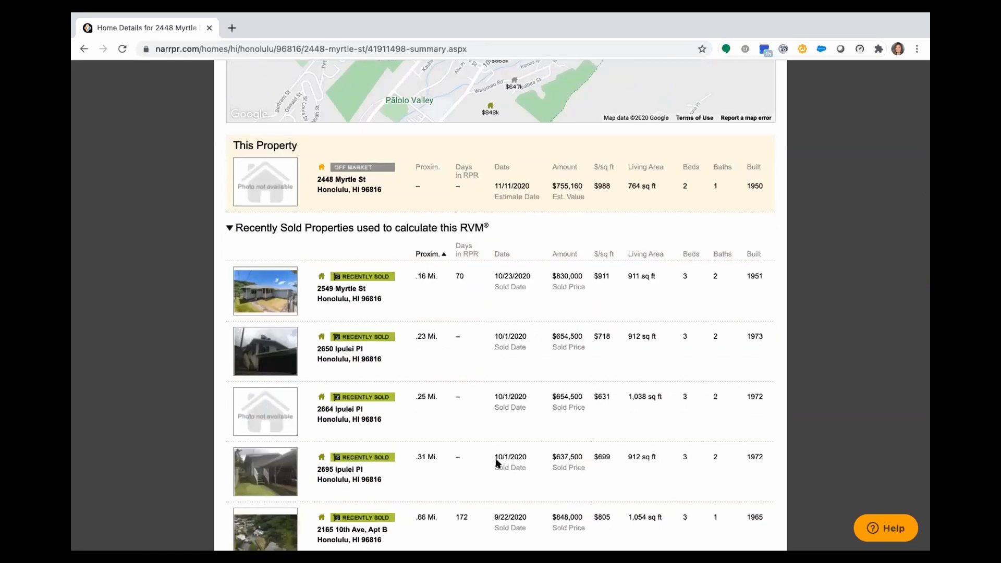
pyautogui.scroll(-2, 495, 490)
pyautogui.scroll(-3, 497, 493)
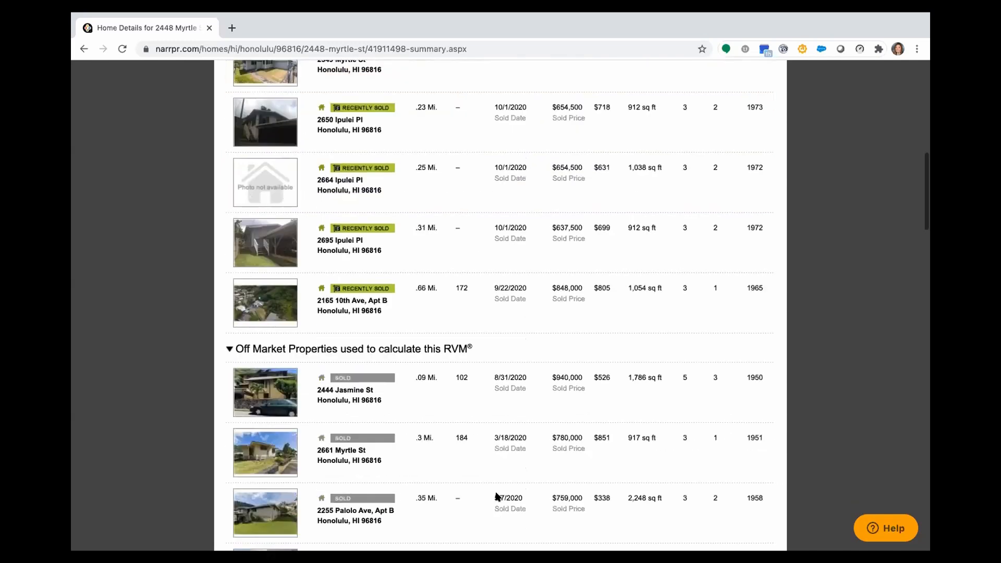
pyautogui.scroll(4, 497, 494)
pyautogui.scroll(8, 497, 494)
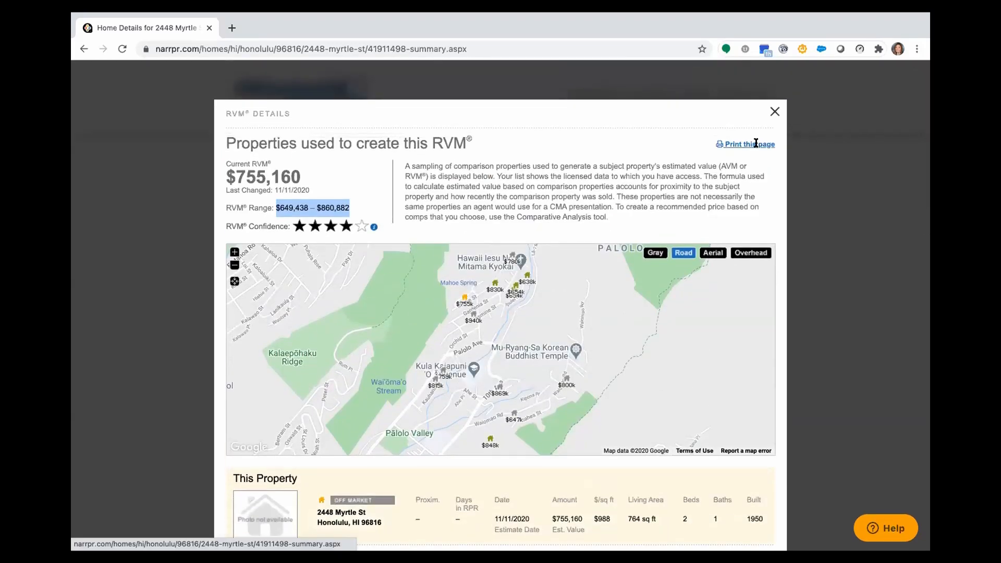
# Open the printable version of the RVM details and set its print destination to Save as PDF
pyautogui.click(757, 145)
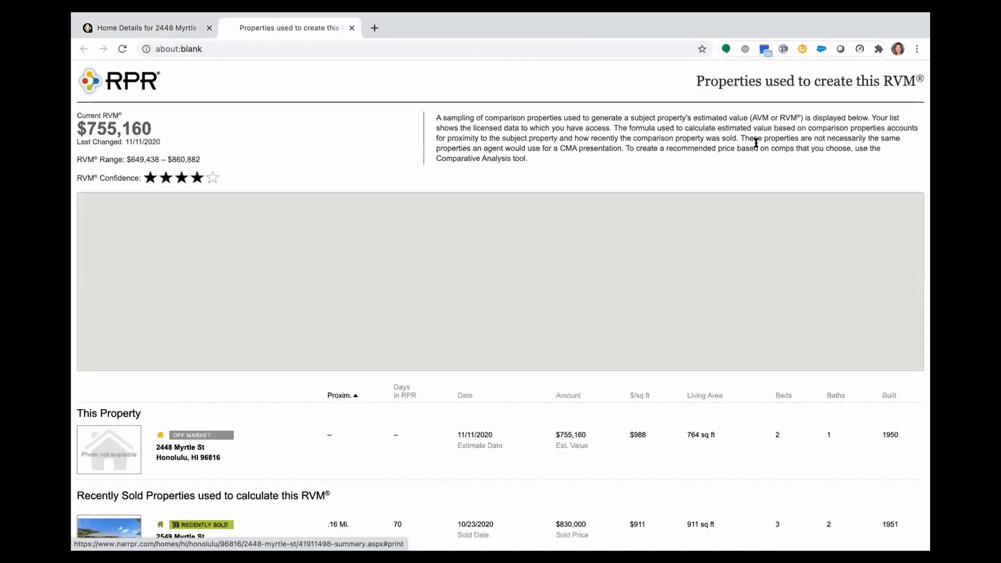
pyautogui.moveTo(291, 17)
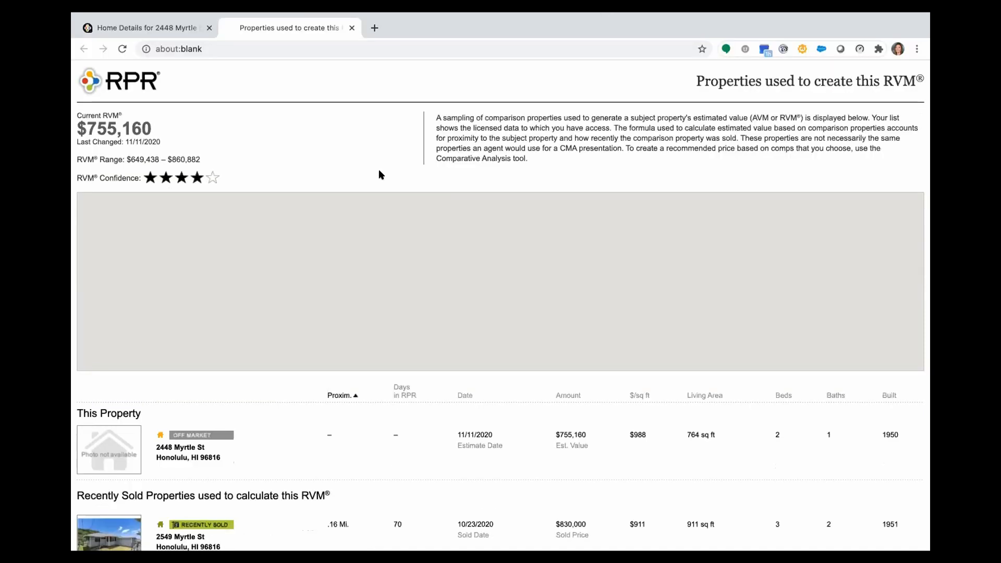
pyautogui.rightClick(380, 171)
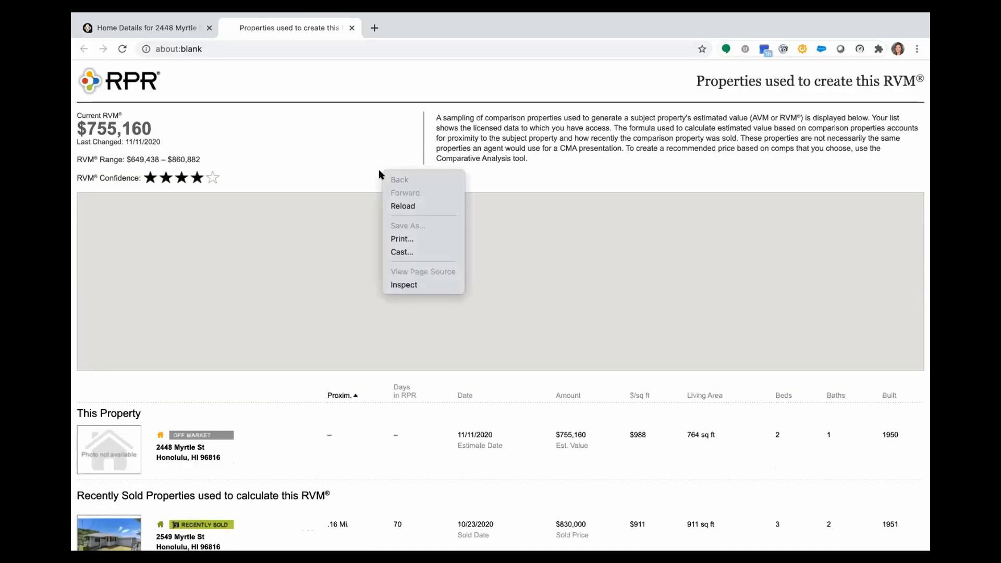
pyautogui.click(405, 238)
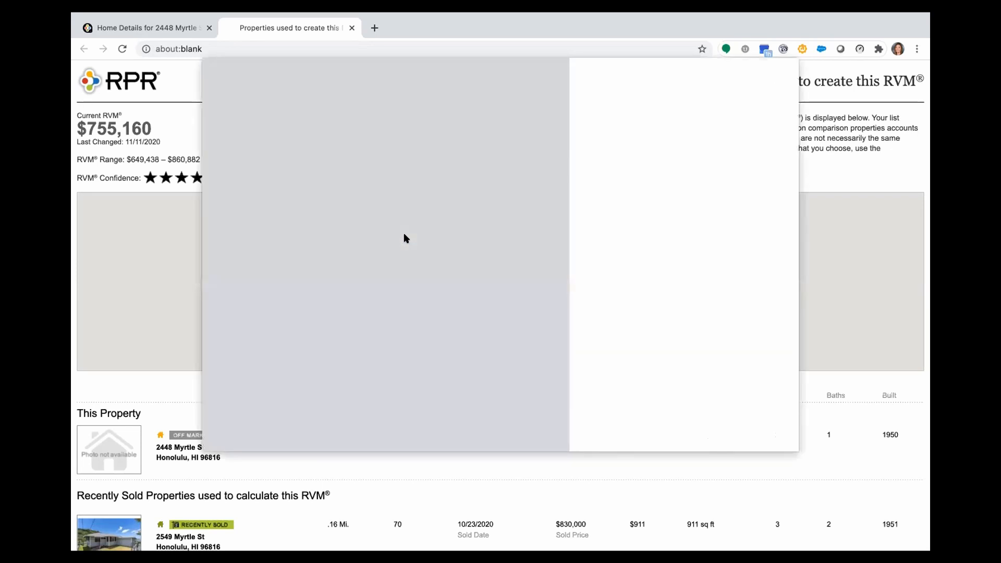
pyautogui.click(733, 111)
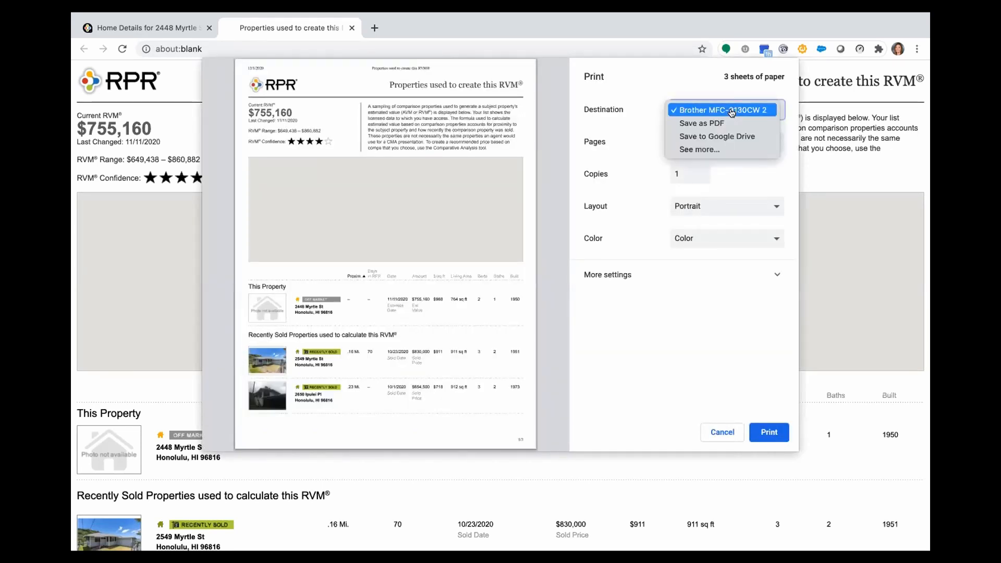
pyautogui.click(713, 127)
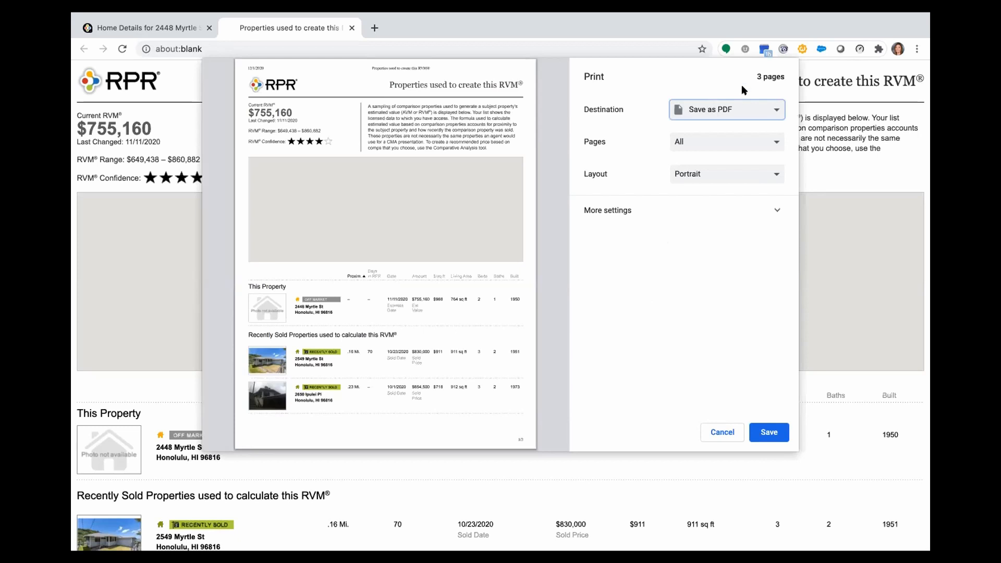
# Expand the additional print settings, open the PDF in Preview, and close the printable page
pyautogui.click(729, 110)
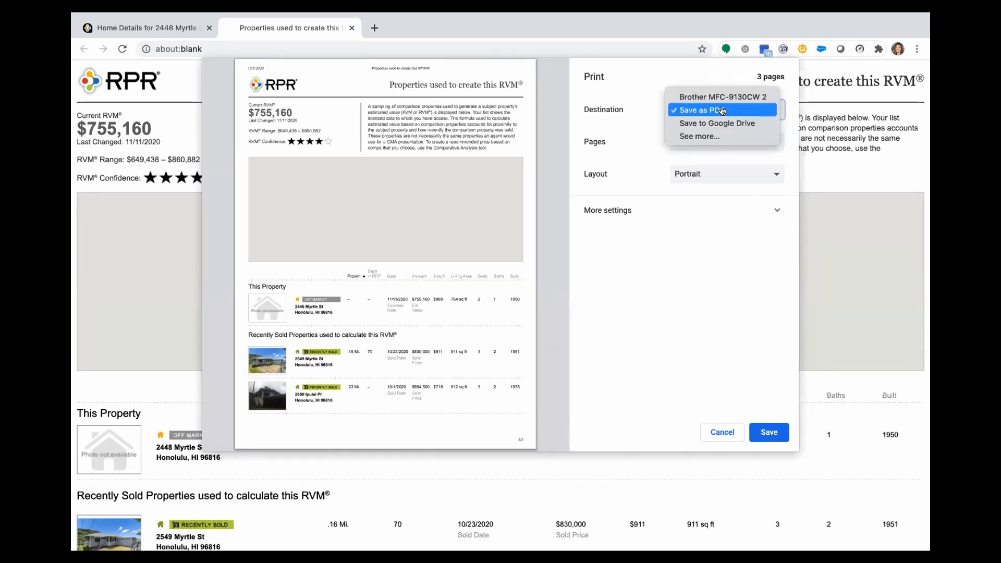
pyautogui.click(722, 111)
pyautogui.click(636, 212)
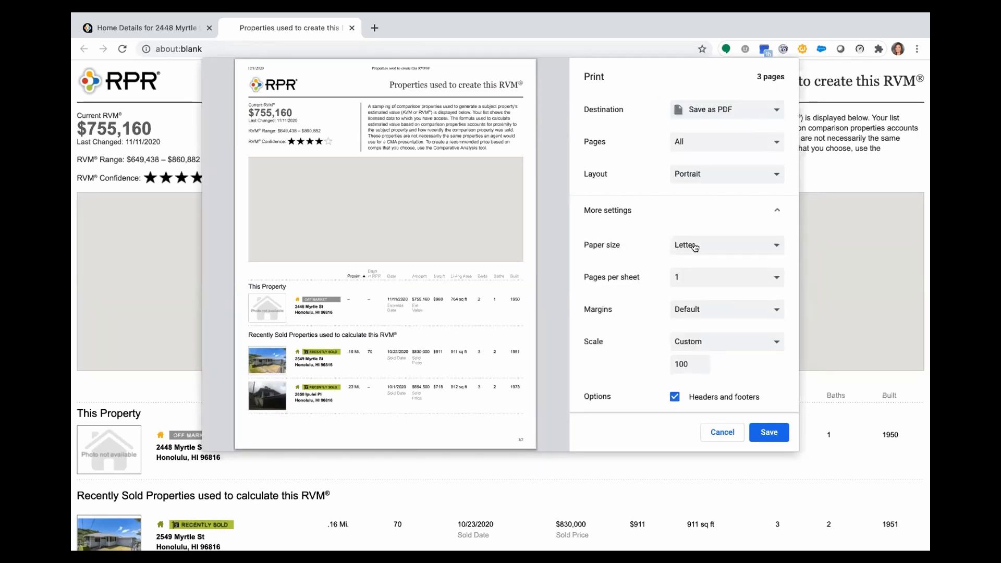
pyautogui.scroll(-3, 687, 312)
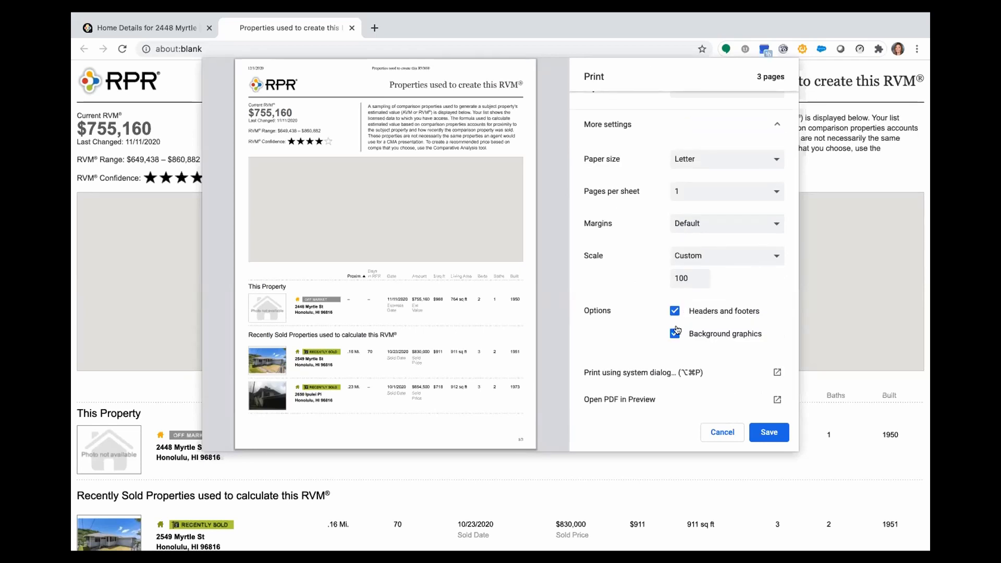
pyautogui.click(625, 400)
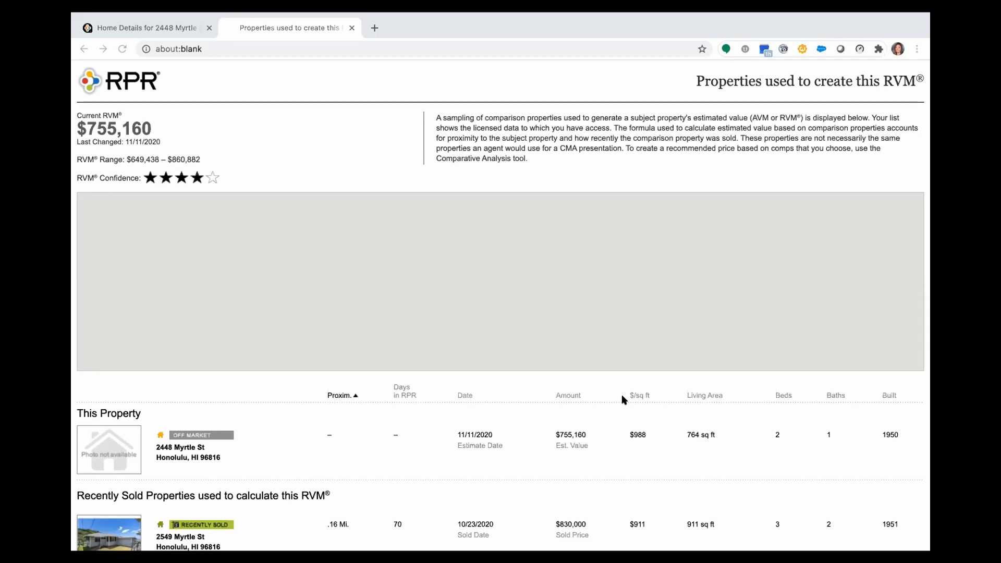
pyautogui.click(352, 29)
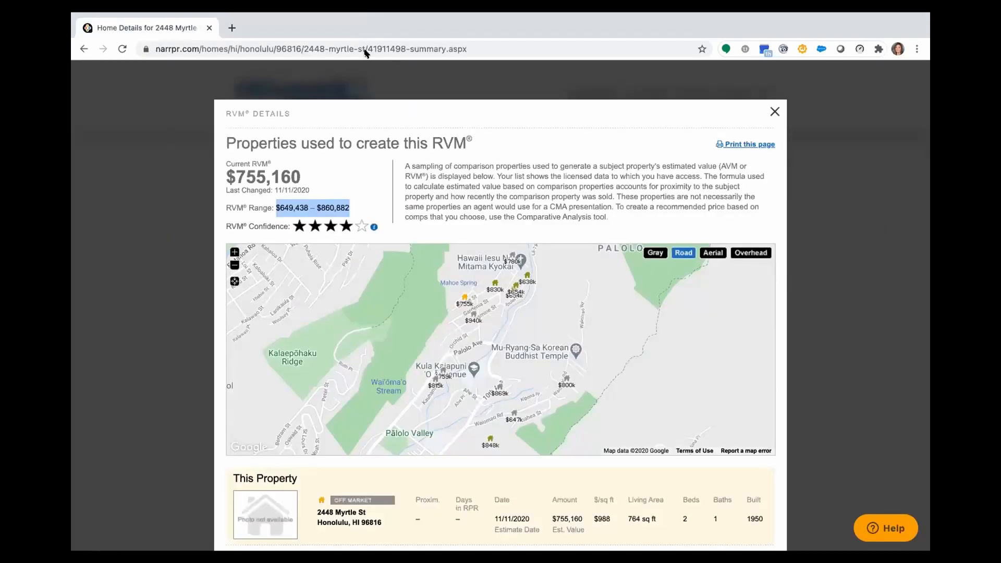
# Leave the RVM details, review the 1-month and 12-month RVM changes, and open the property's value refinement
pyautogui.click(775, 112)
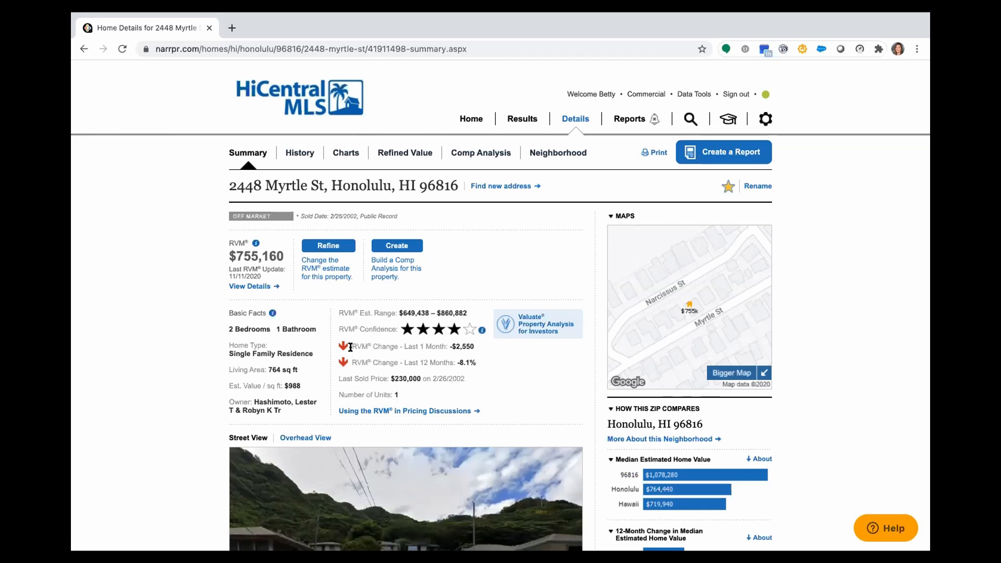
pyautogui.moveTo(350, 347); pyautogui.dragTo(480, 344)
pyautogui.moveTo(357, 362); pyautogui.dragTo(480, 365)
pyautogui.click(445, 357)
pyautogui.click(323, 252)
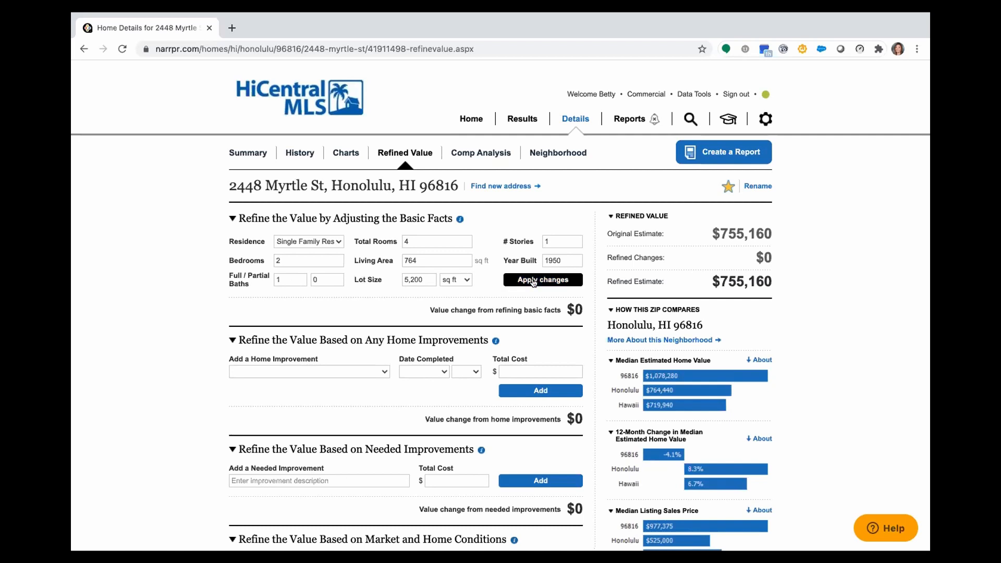
# Apply 1 partial bath to the property's basic facts and restore the original values
pyautogui.click(282, 281)
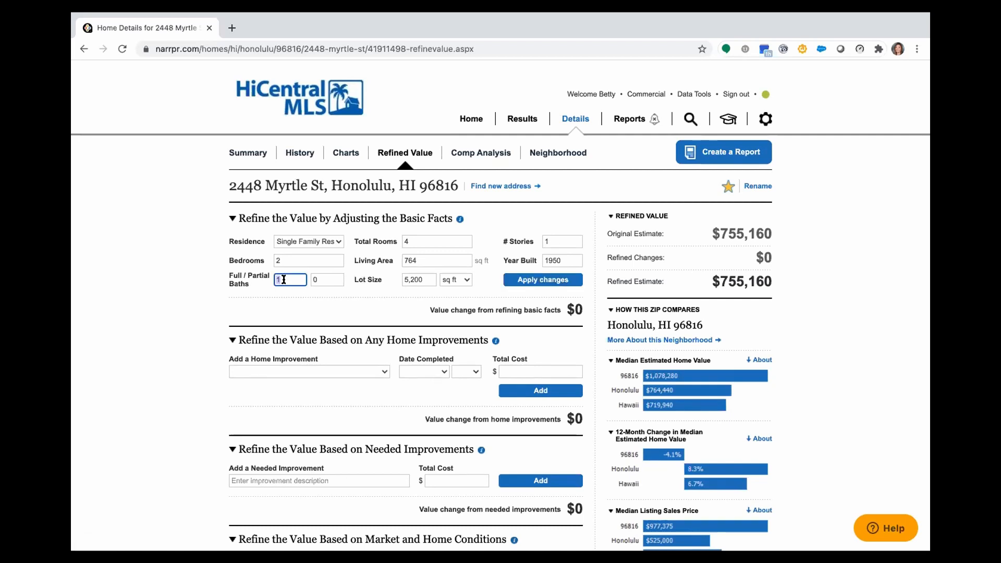
pyautogui.click(335, 277)
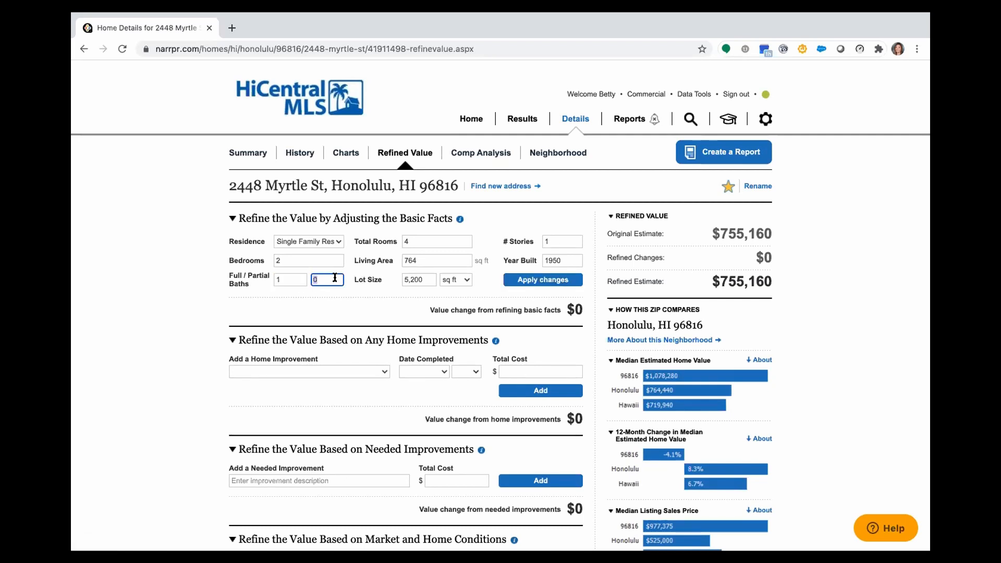
pyautogui.write('1')
pyautogui.click(542, 280)
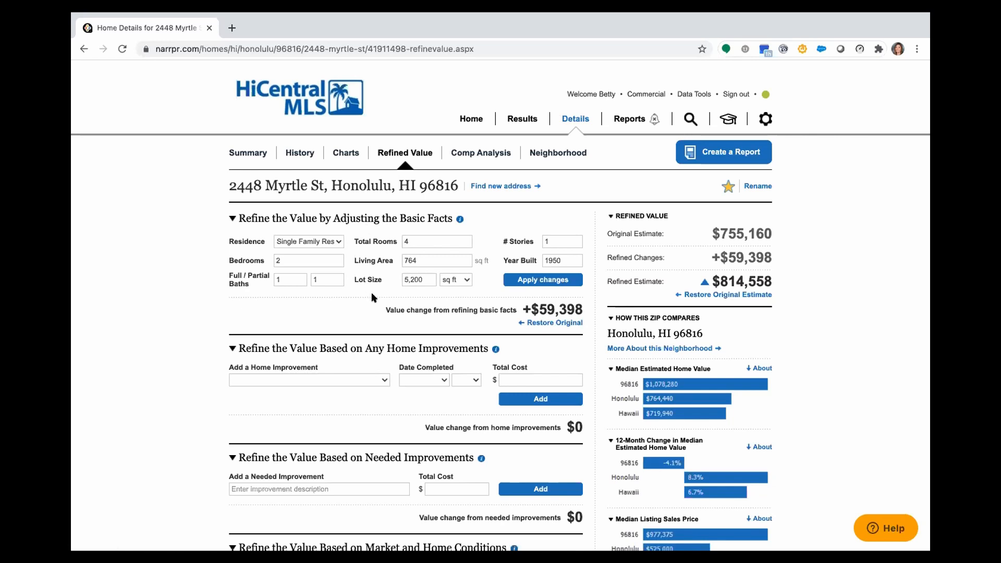
pyautogui.click(562, 323)
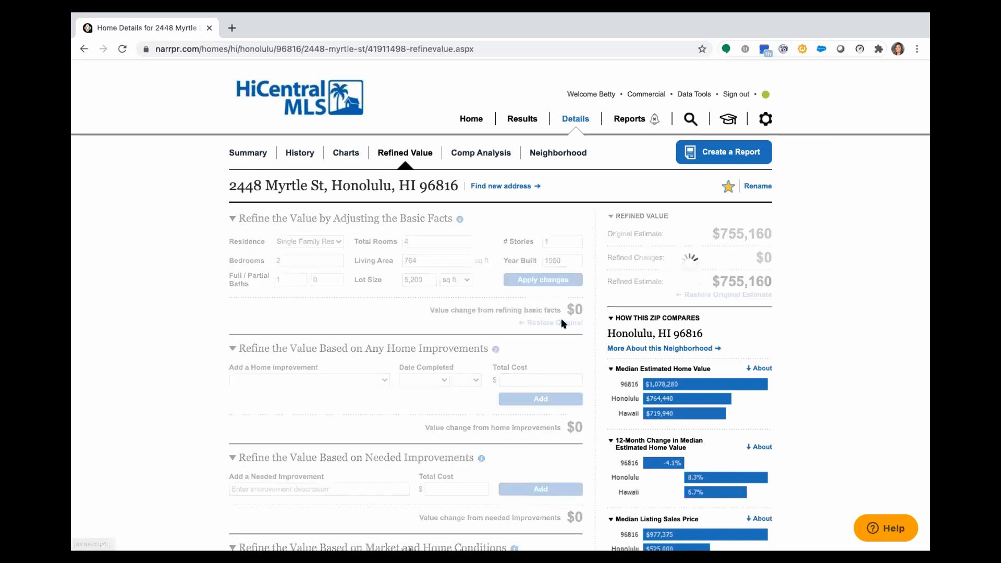
# Read the explanation of refining the value based on home improvements
pyautogui.scroll(-3, 324, 343)
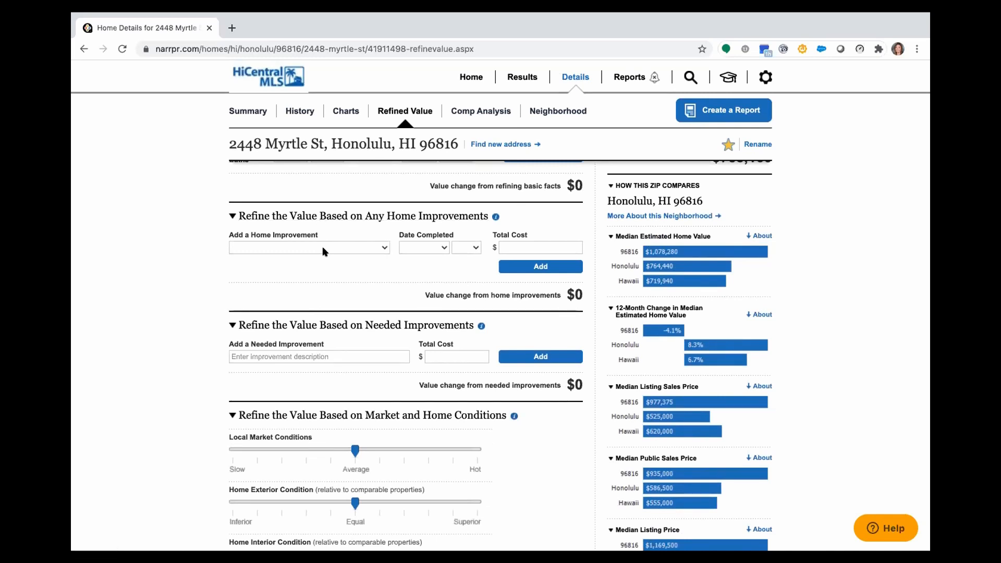
pyautogui.moveTo(496, 218)
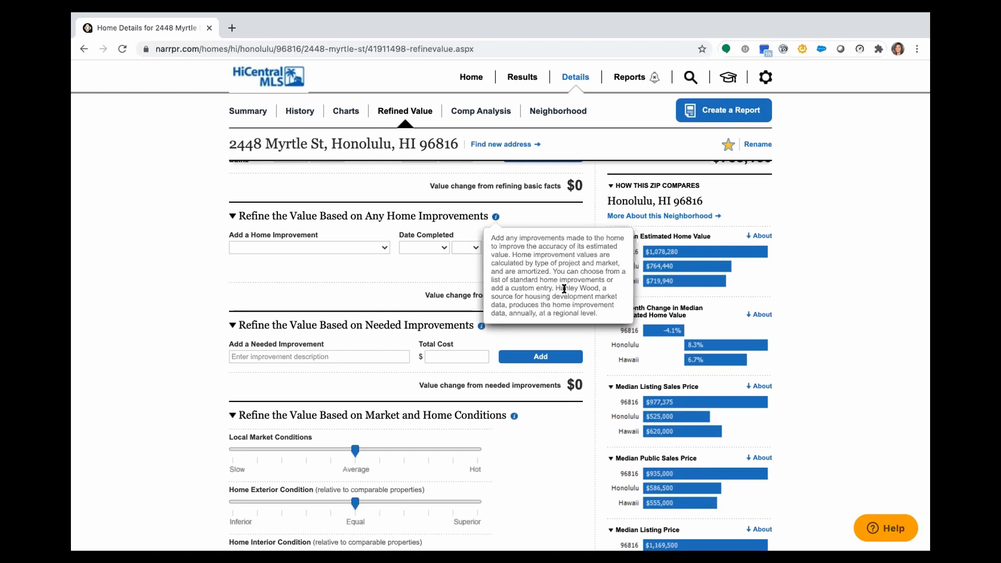
# Add a Major Kitchen Remodel (Midrange) home improvement completed in March 2018 with a total cost of $20,000
pyautogui.moveTo(556, 288); pyautogui.dragTo(595, 317)
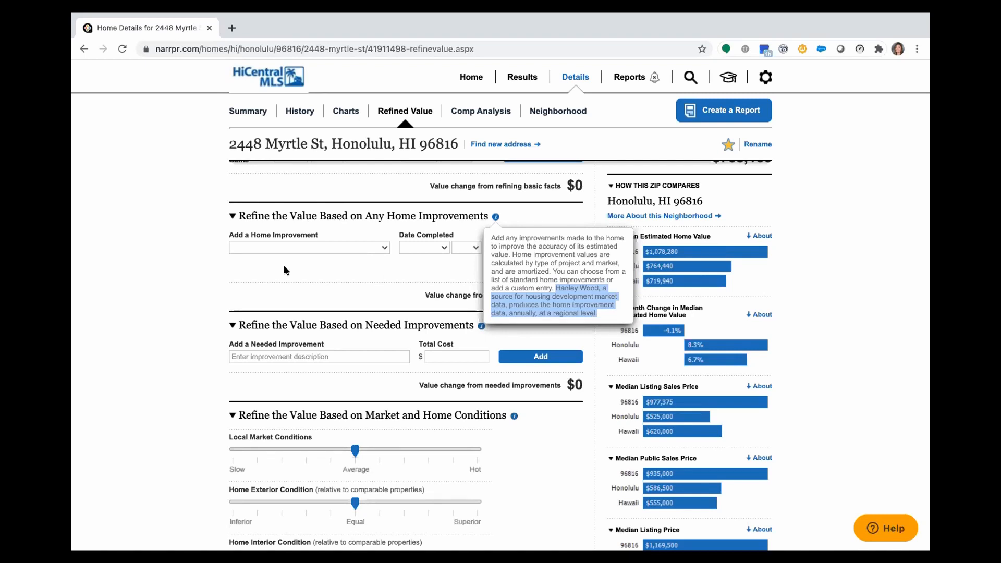
pyautogui.click(265, 271)
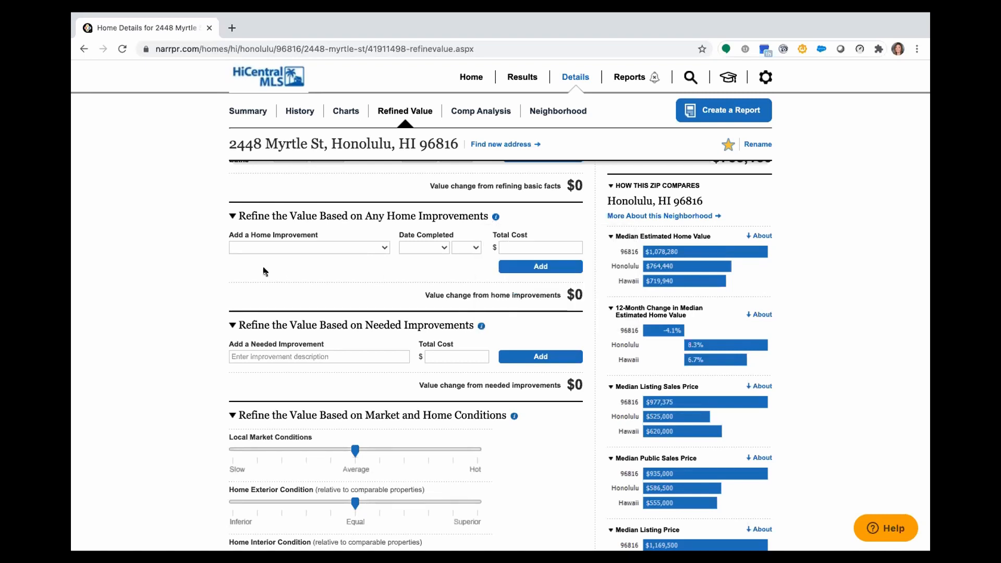
pyautogui.click(285, 245)
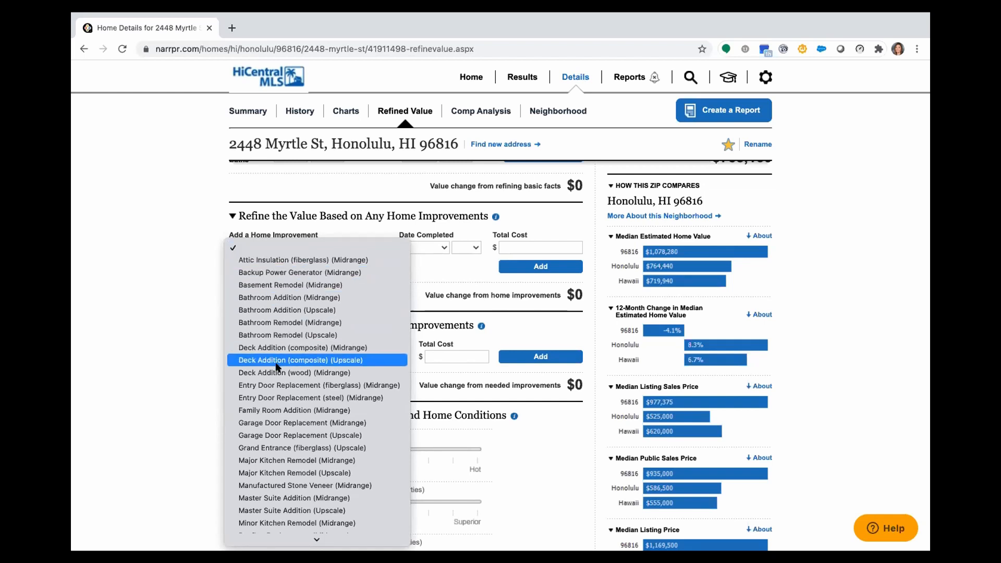
pyautogui.click(278, 460)
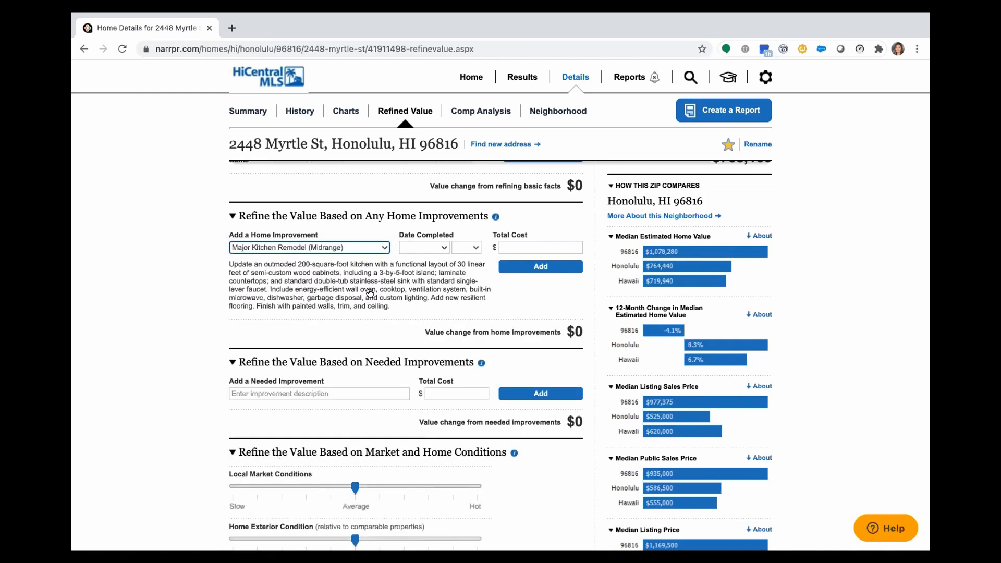
pyautogui.click(420, 247)
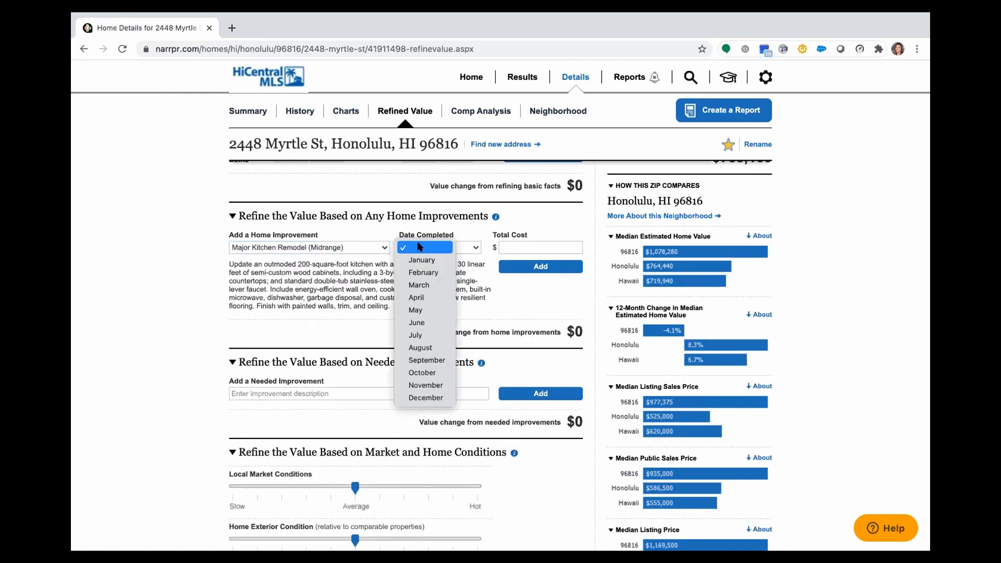
pyautogui.click(417, 286)
pyautogui.click(463, 248)
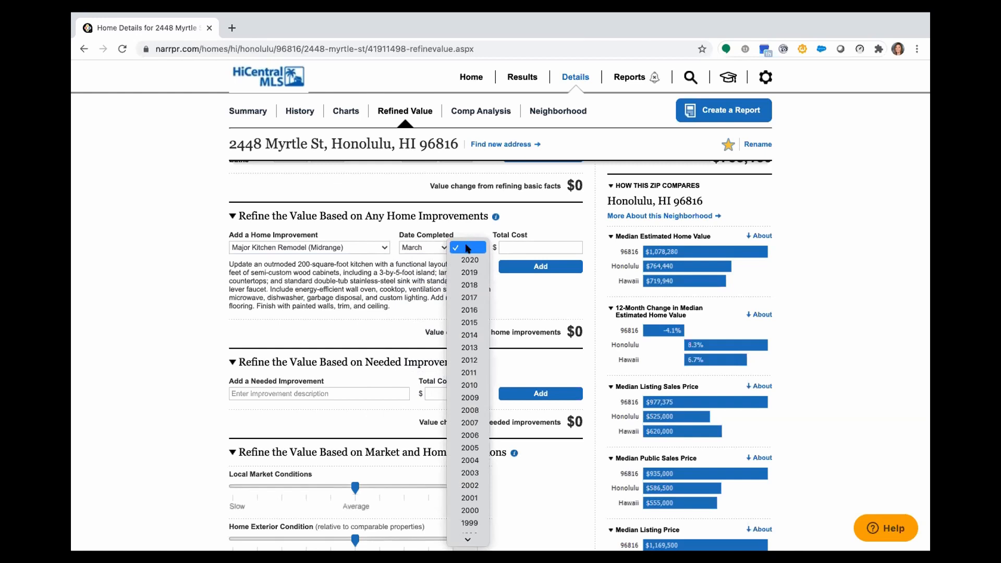
pyautogui.click(469, 285)
pyautogui.click(531, 247)
pyautogui.write('2')
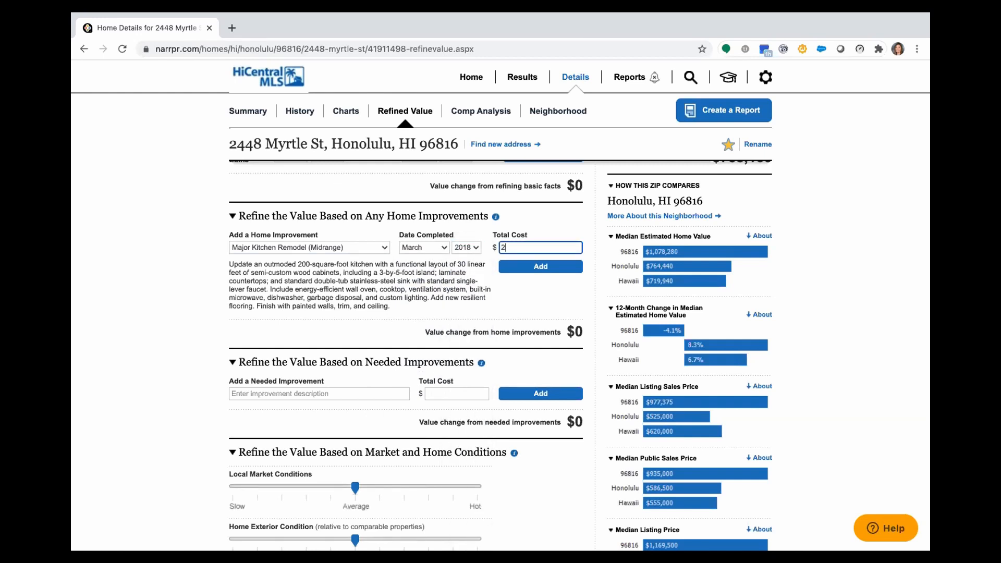
pyautogui.write('0,000')
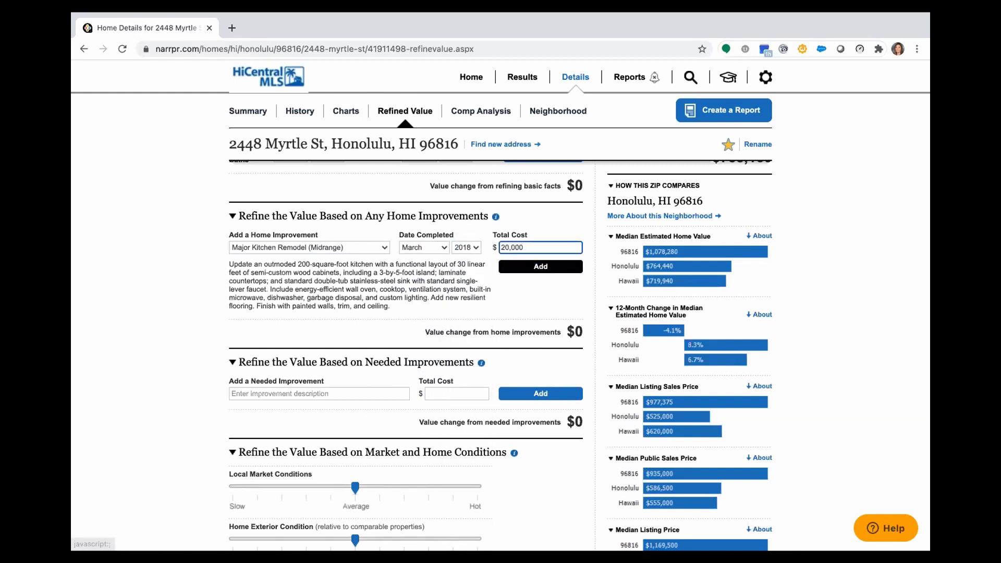
pyautogui.click(543, 267)
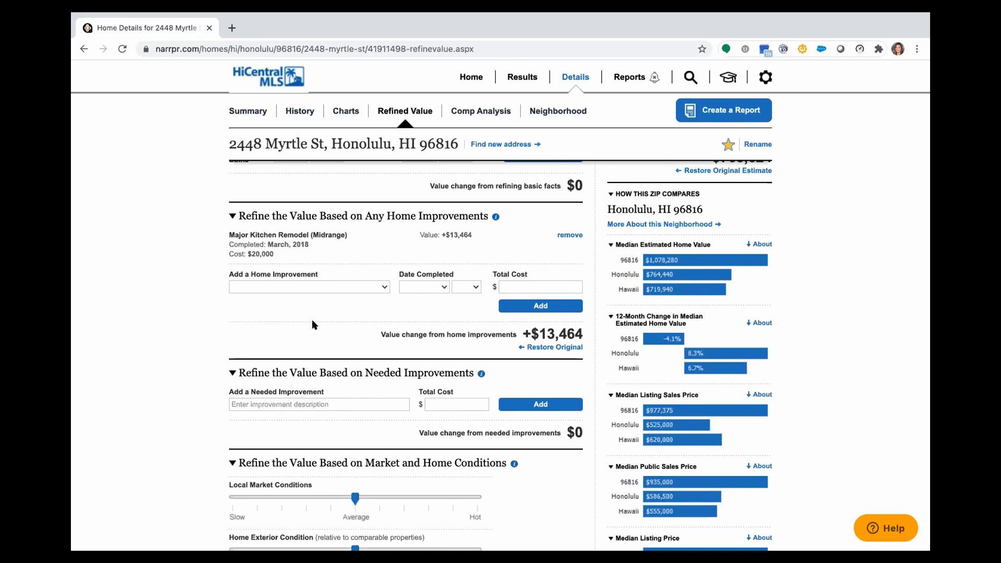
# Add a needed improvement described as "Broken window" with a total cost of $1,000
pyautogui.scroll(-5, 313, 320)
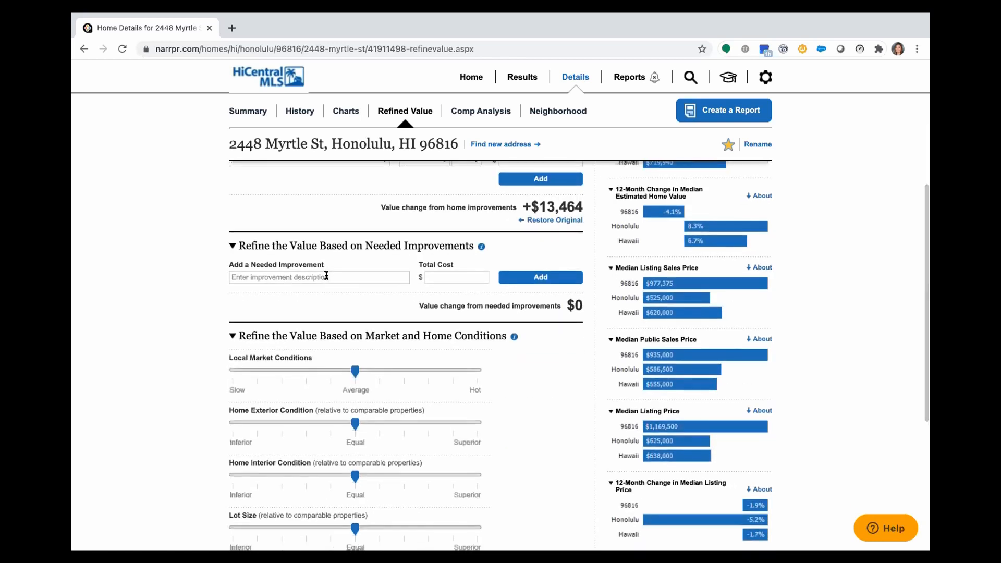
pyautogui.click(326, 277)
pyautogui.write('Broe')
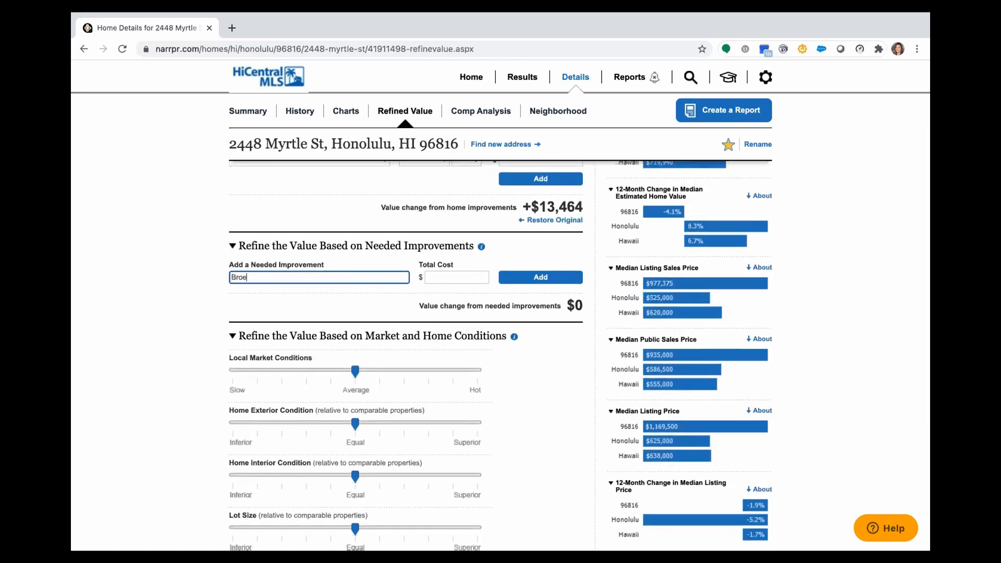
pyautogui.press('BackSpace')
pyautogui.write('ken window')
pyautogui.press('Tab')
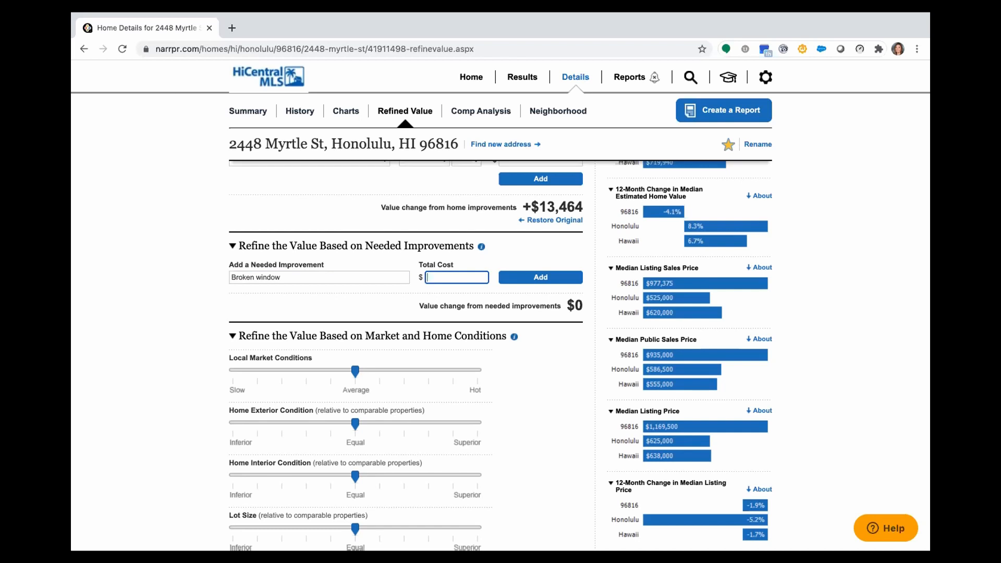
pyautogui.write('1,000')
pyautogui.click(554, 277)
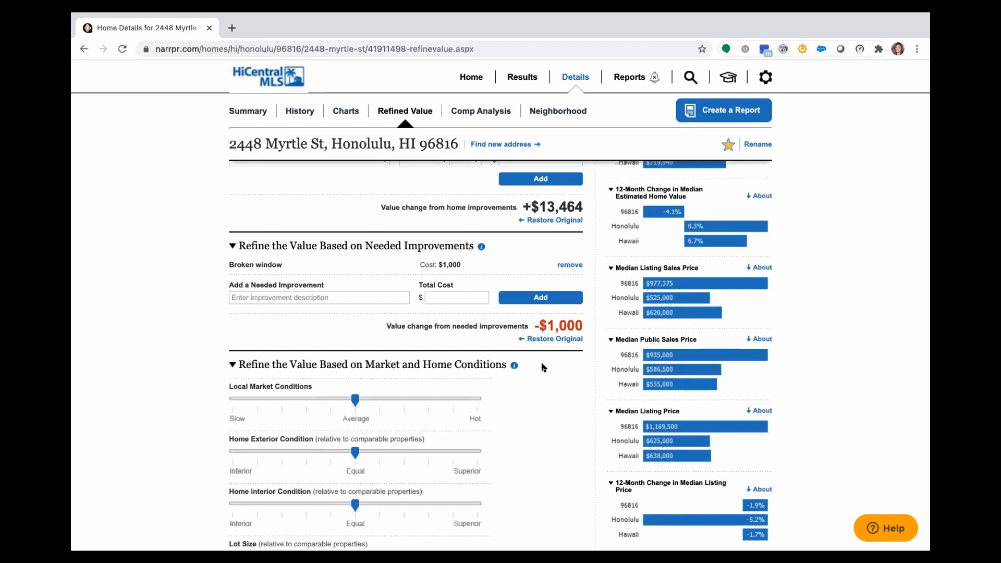
# Restore the original values for both the needed improvements and the home improvements
pyautogui.click(559, 338)
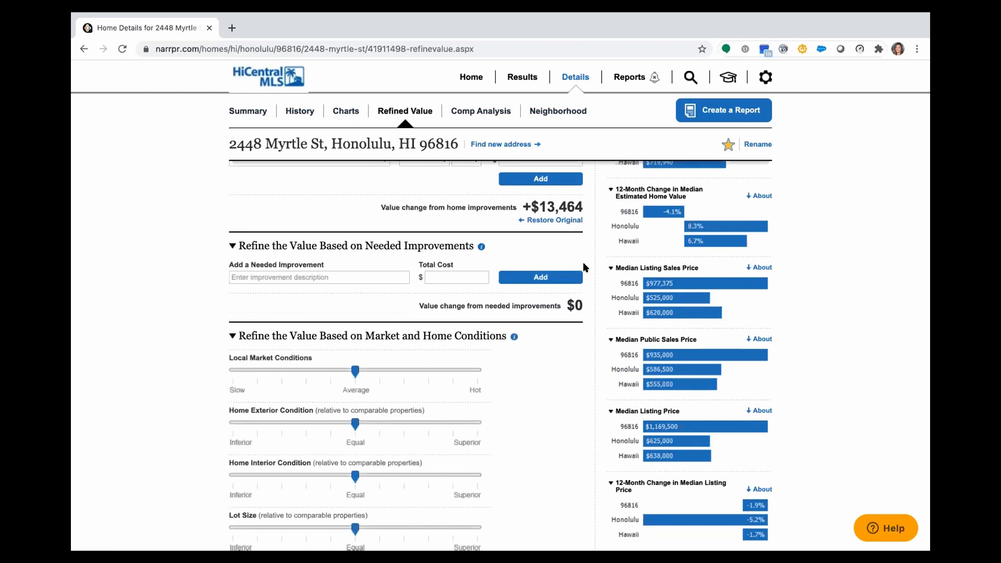
pyautogui.click(552, 220)
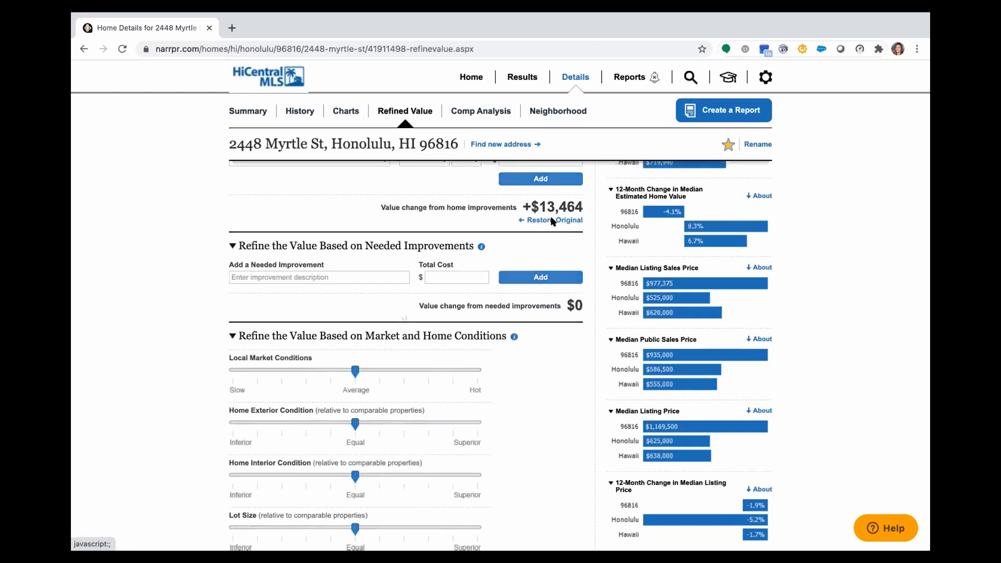
pyautogui.scroll(1, 286, 232)
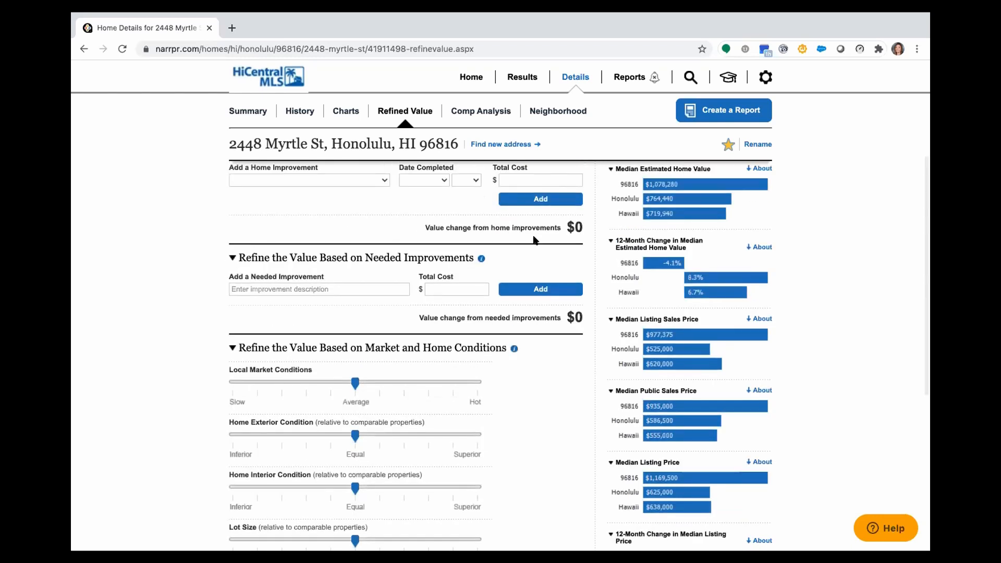
# Choose Other as the home improvement type so a custom description can be entered
pyautogui.scroll(2, 286, 232)
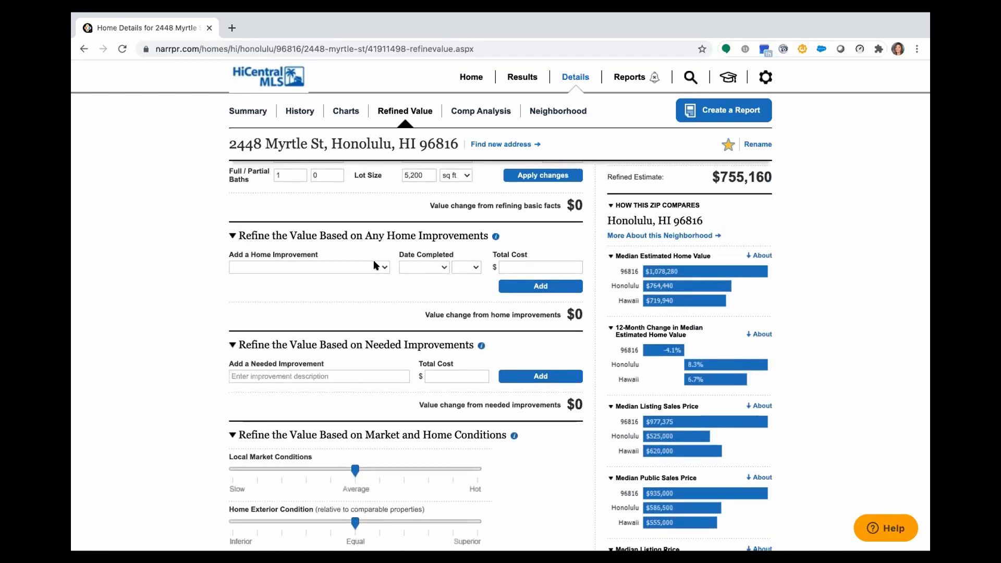
pyautogui.click(385, 268)
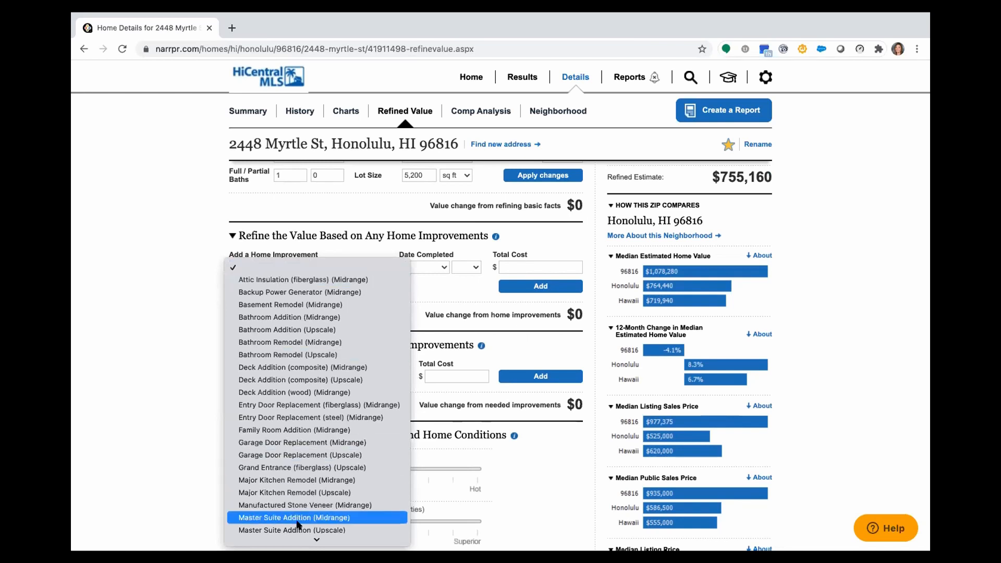
pyautogui.moveTo(301, 540)
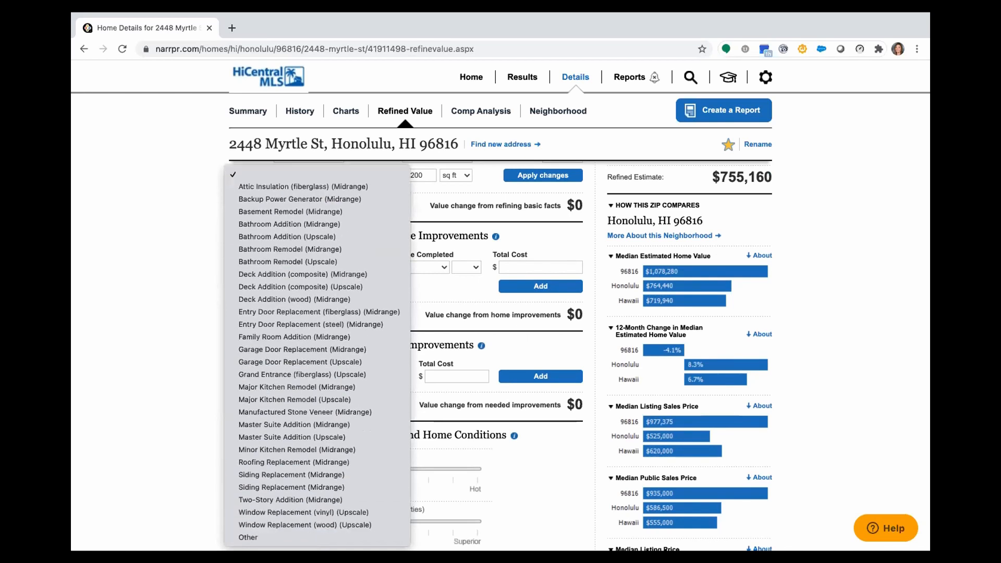
pyautogui.click(279, 538)
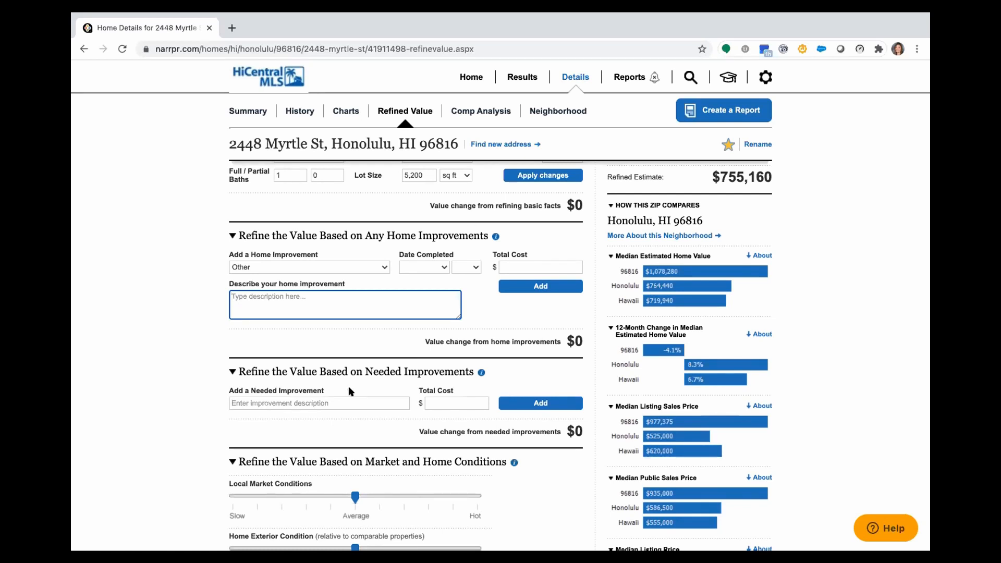
# Try Local Market Conditions ratings on both sides of Average, and leave it two notches from Average toward Slow
pyautogui.scroll(-4, 348, 386)
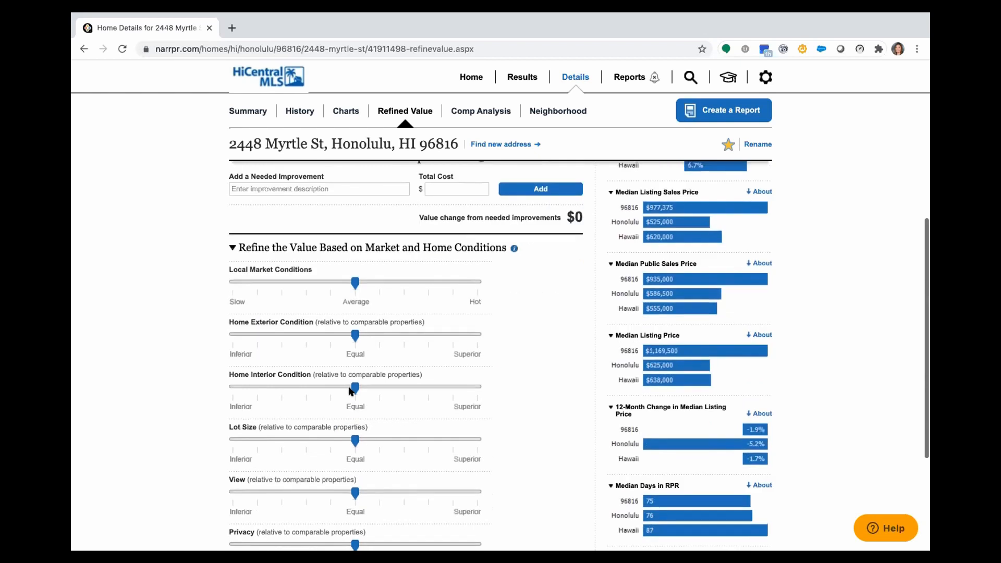
pyautogui.scroll(-1, 349, 391)
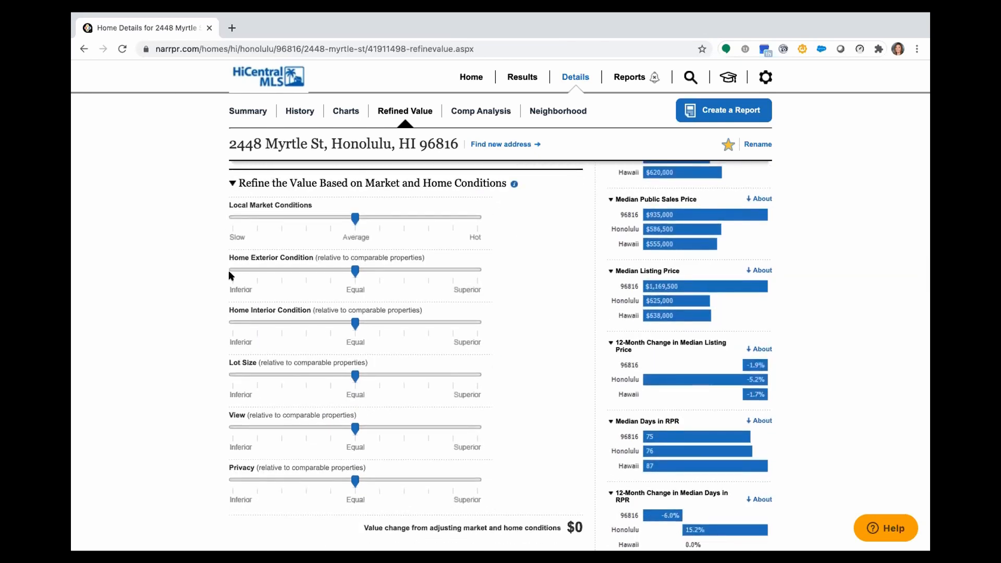
pyautogui.scroll(-1, 250, 424)
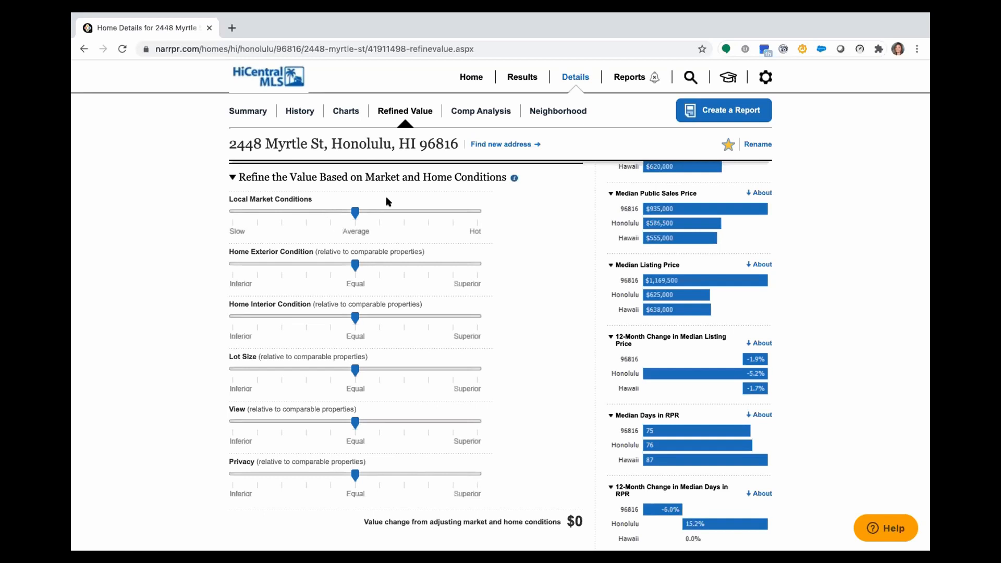
pyautogui.moveTo(351, 212); pyautogui.dragTo(335, 211)
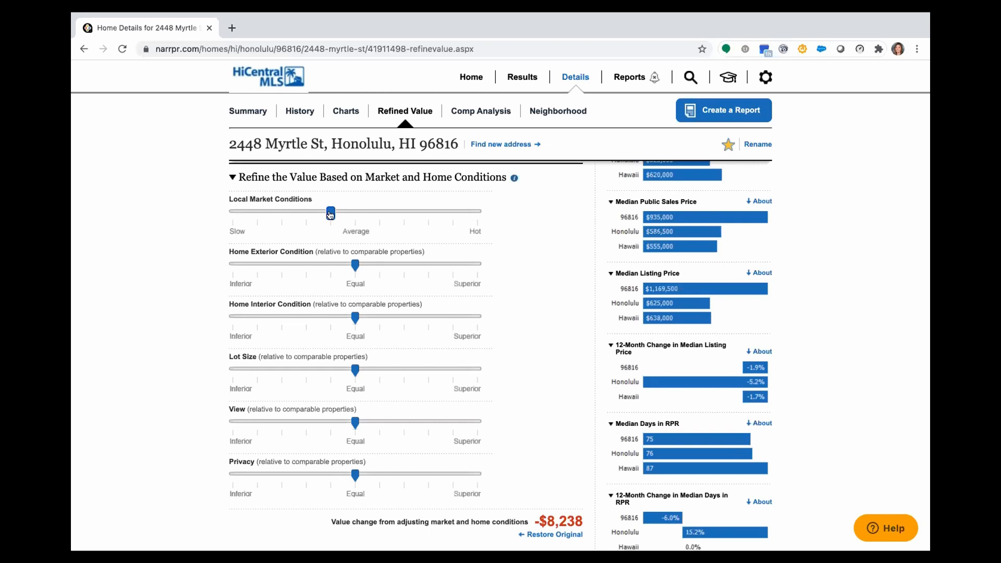
pyautogui.moveTo(332, 214); pyautogui.dragTo(379, 214)
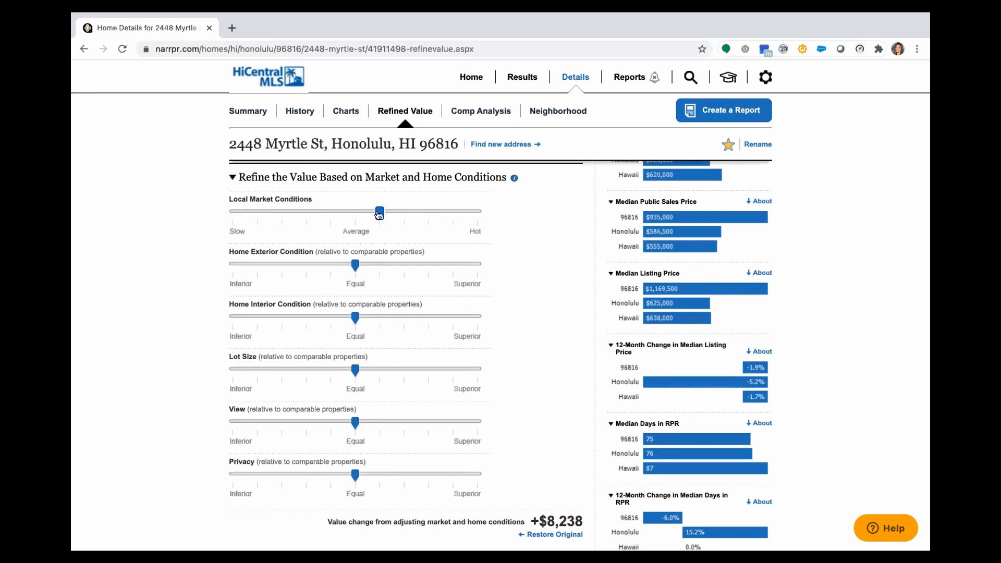
pyautogui.press('Right')
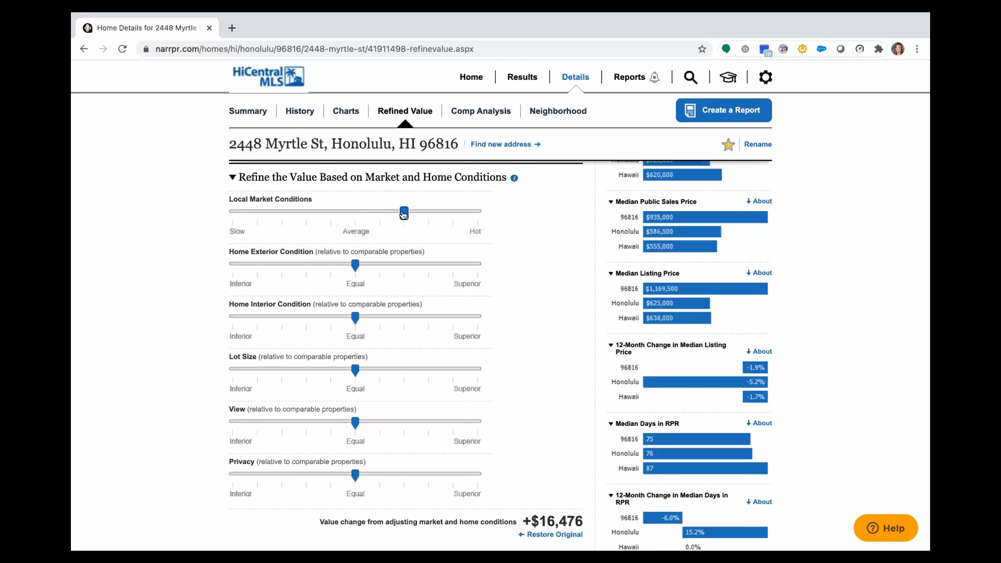
pyautogui.moveTo(403, 214); pyautogui.dragTo(311, 211)
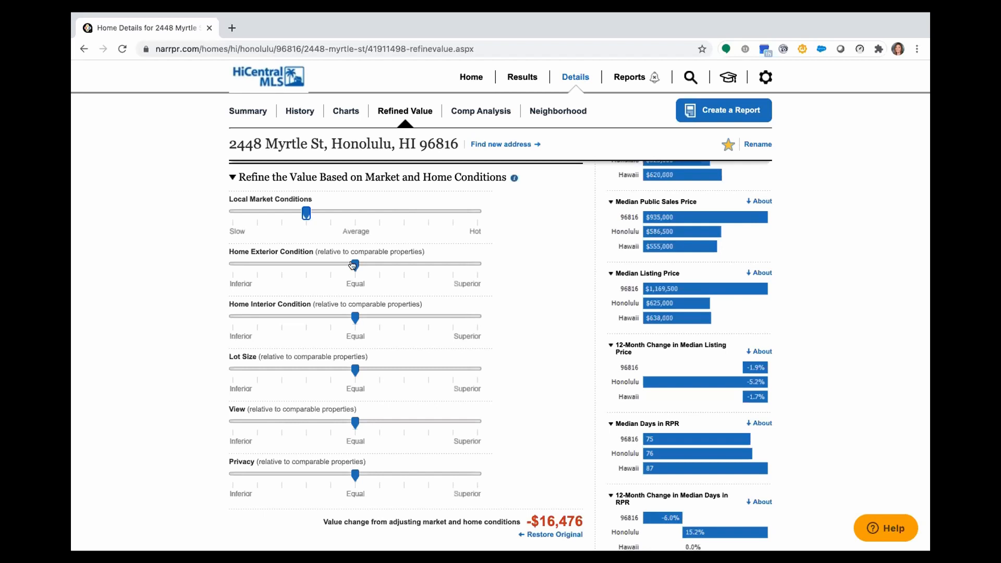
# Rate the home's View two notches above Equal toward Superior, and review the refined value summary
pyautogui.moveTo(355, 265)
pyautogui.mouseDown()
pyautogui.moveTo(367, 266)
pyautogui.moveTo(328, 264)
pyautogui.moveTo(353, 265)
pyautogui.mouseUp()
pyautogui.scroll(-1, 348, 395)
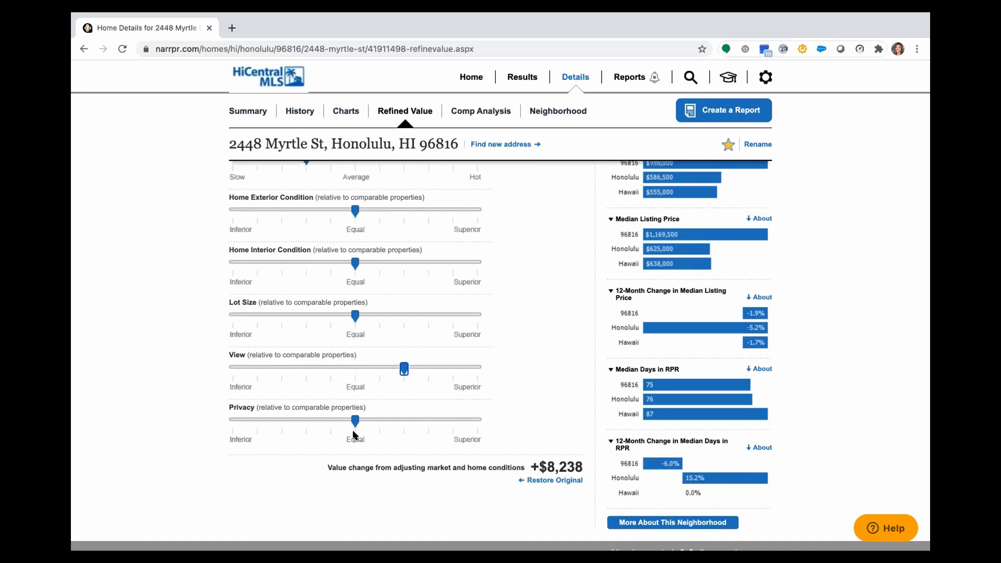
pyautogui.scroll(1, 354, 435)
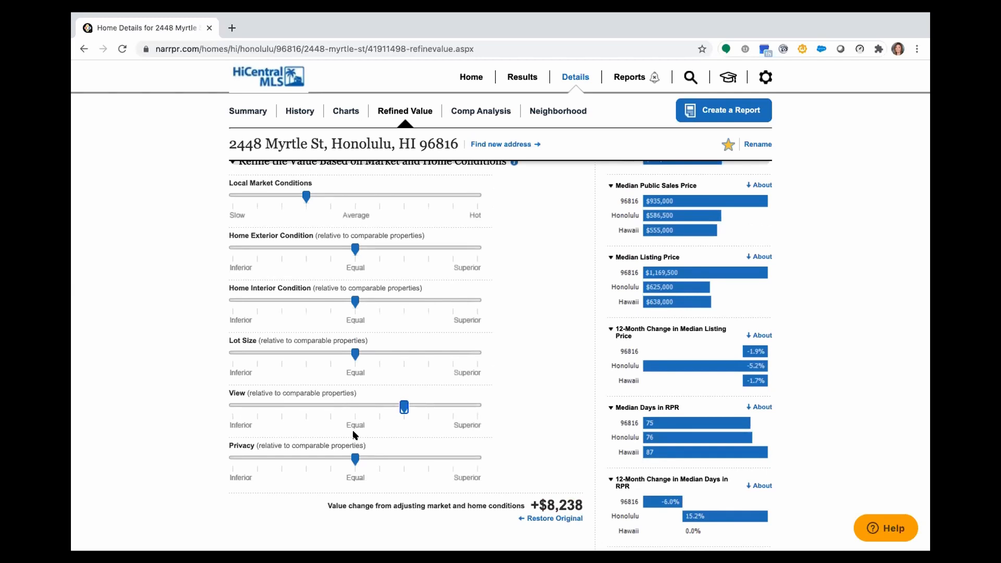
pyautogui.scroll(10, 353, 434)
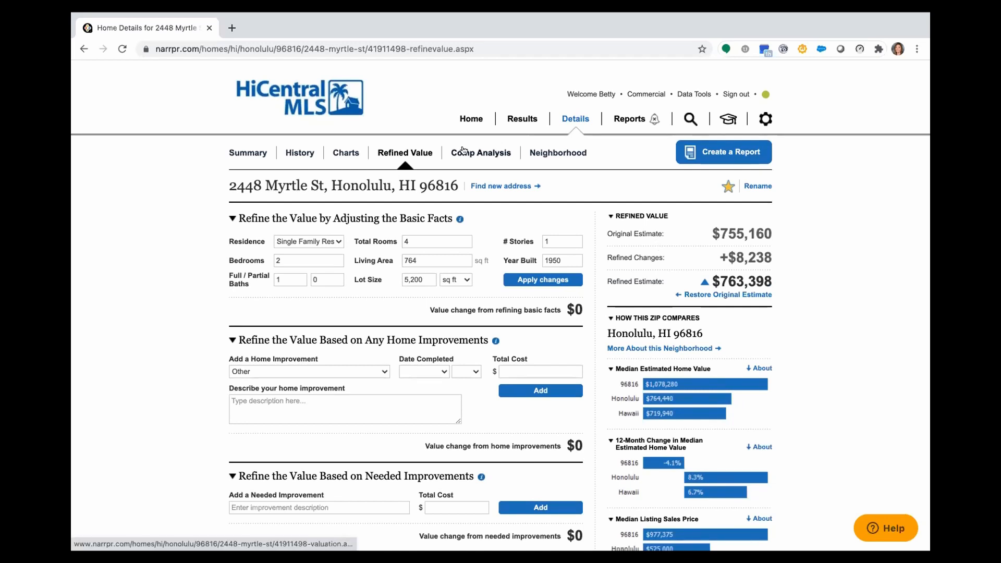
# Switch the property's Comp Analysis to Sales Comparison Analysis without entering an appraiser license, and review its workflow
pyautogui.click(489, 155)
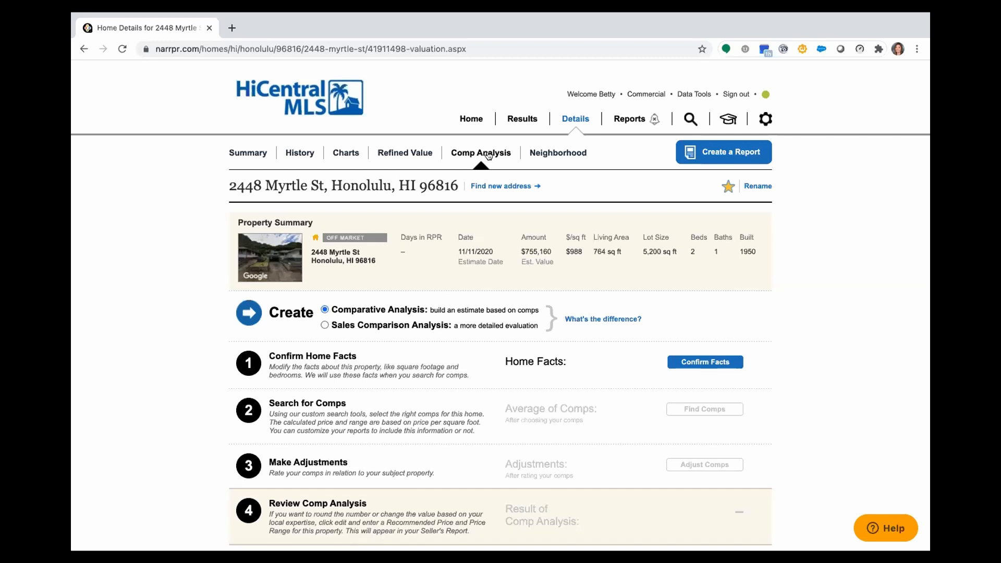
pyautogui.click(324, 326)
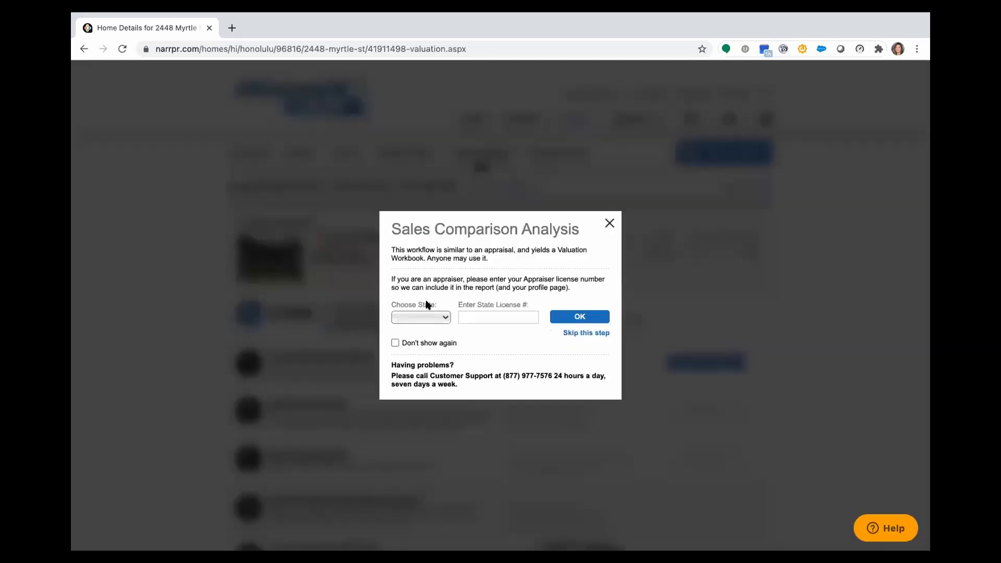
pyautogui.click(607, 223)
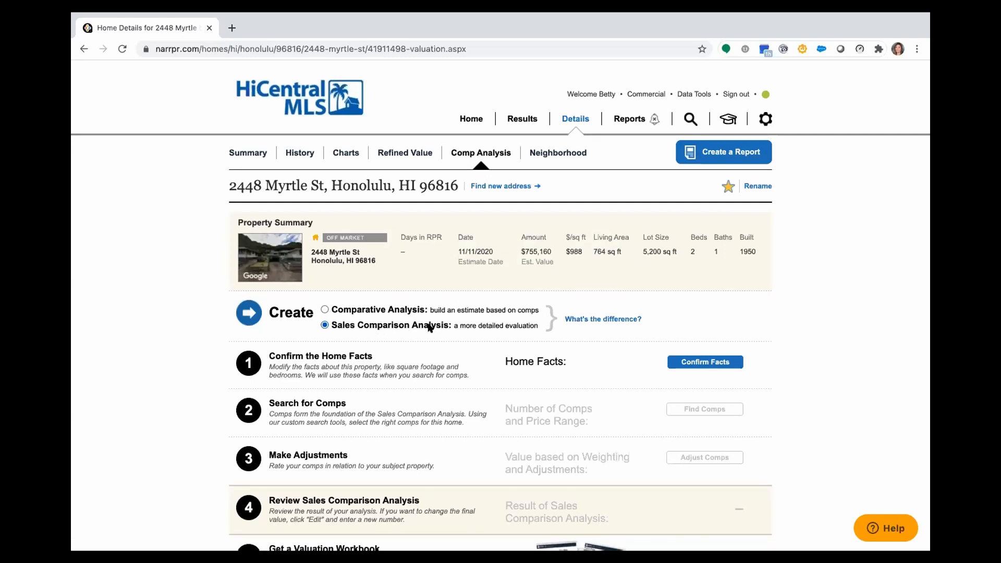
pyautogui.scroll(-2, 429, 327)
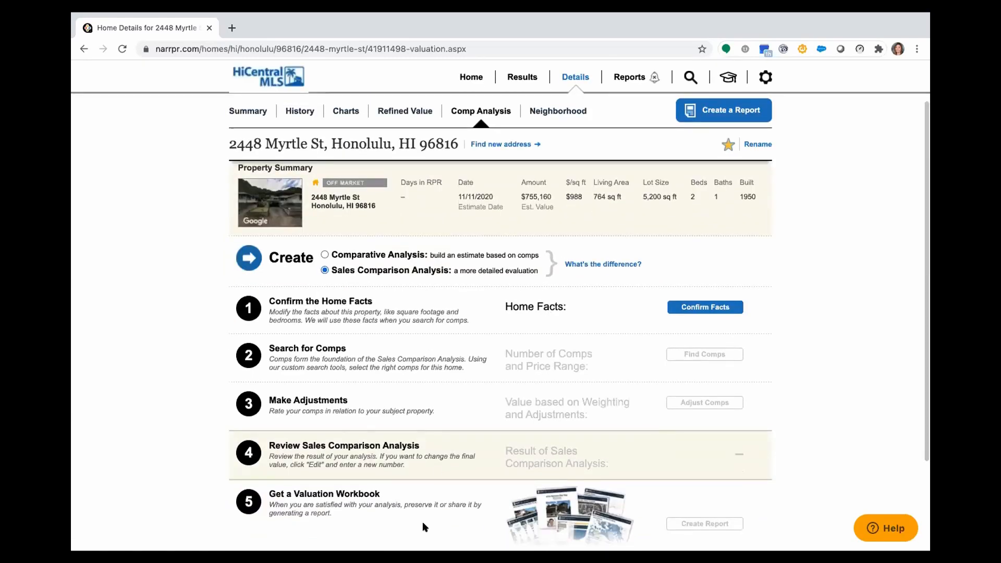
pyautogui.scroll(-2, 425, 522)
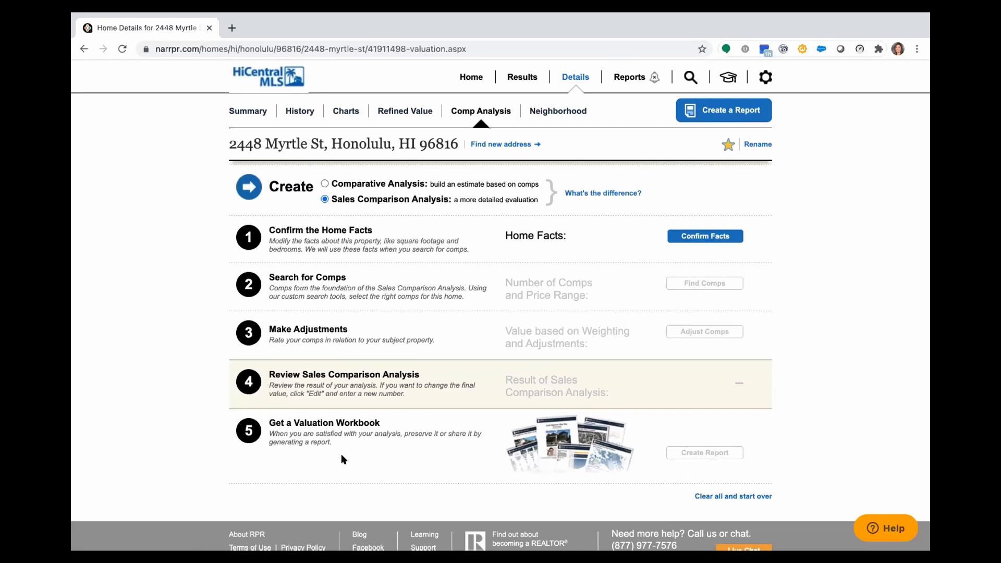
# Switch the Comp Analysis from Sales Comparison Analysis back to Comparative Analysis
pyautogui.scroll(1, 343, 434)
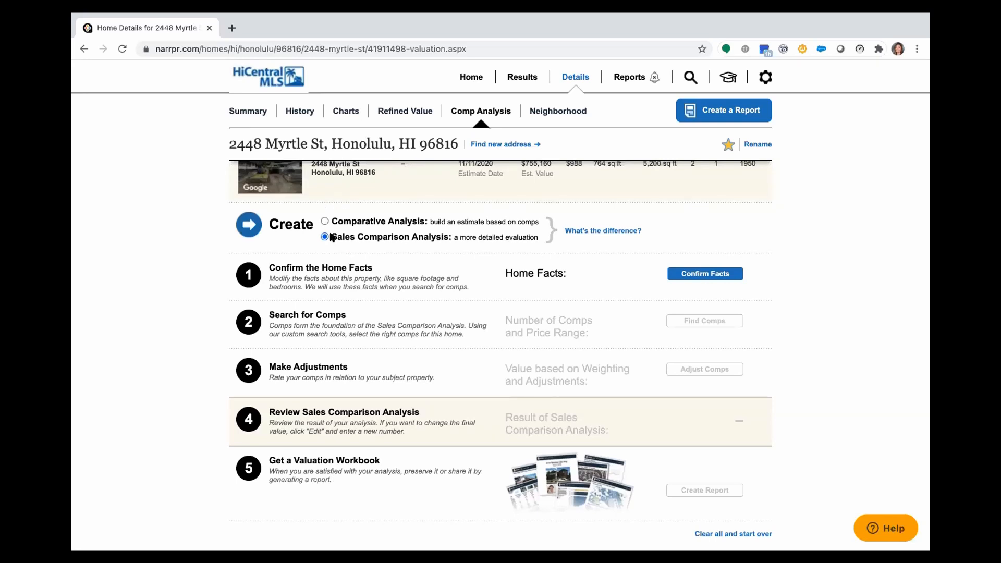
pyautogui.moveTo(332, 240); pyautogui.dragTo(539, 240)
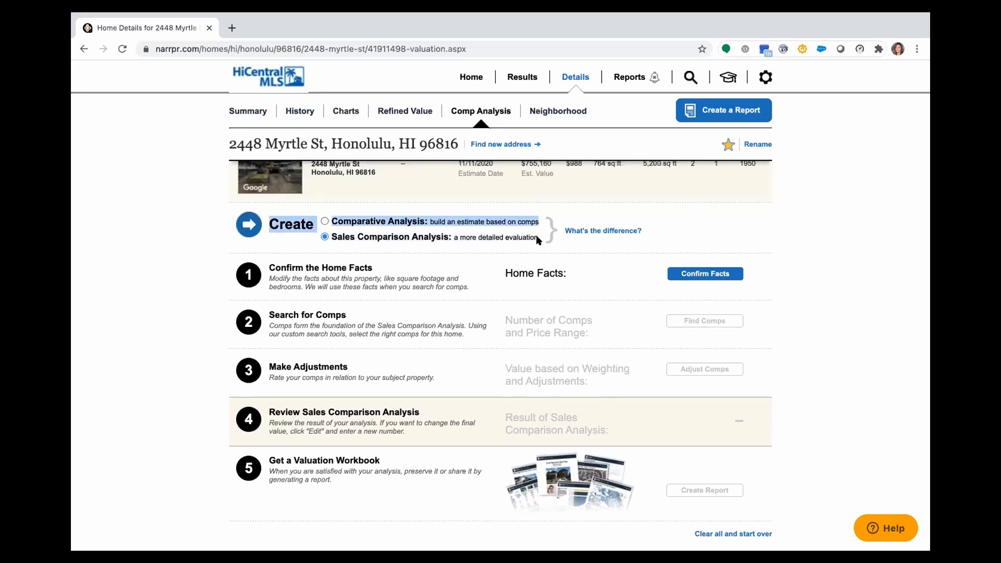
pyautogui.click(336, 224)
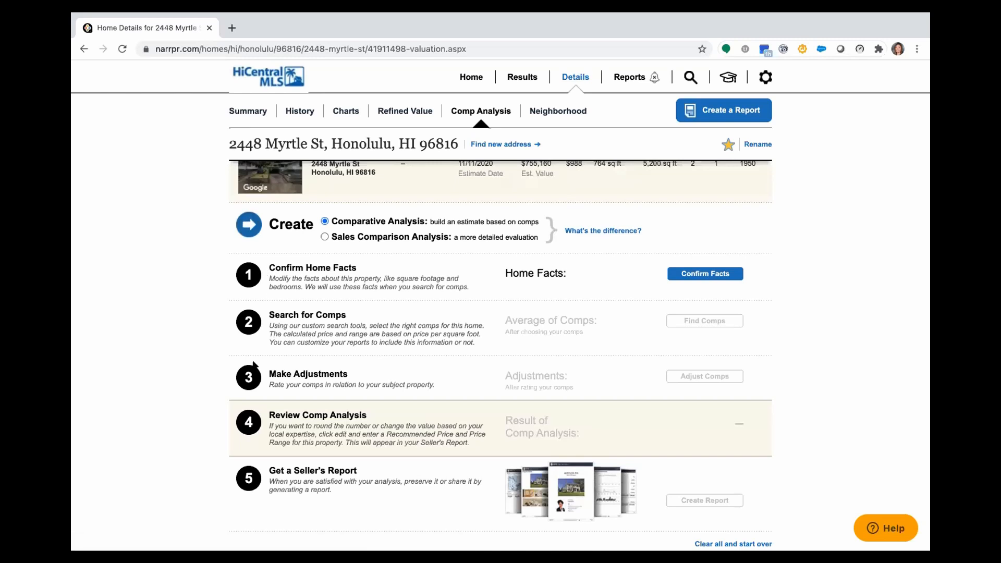
# Review the home facts and the additional fact types on offer, and confirm the facts without making changes
pyautogui.click(686, 275)
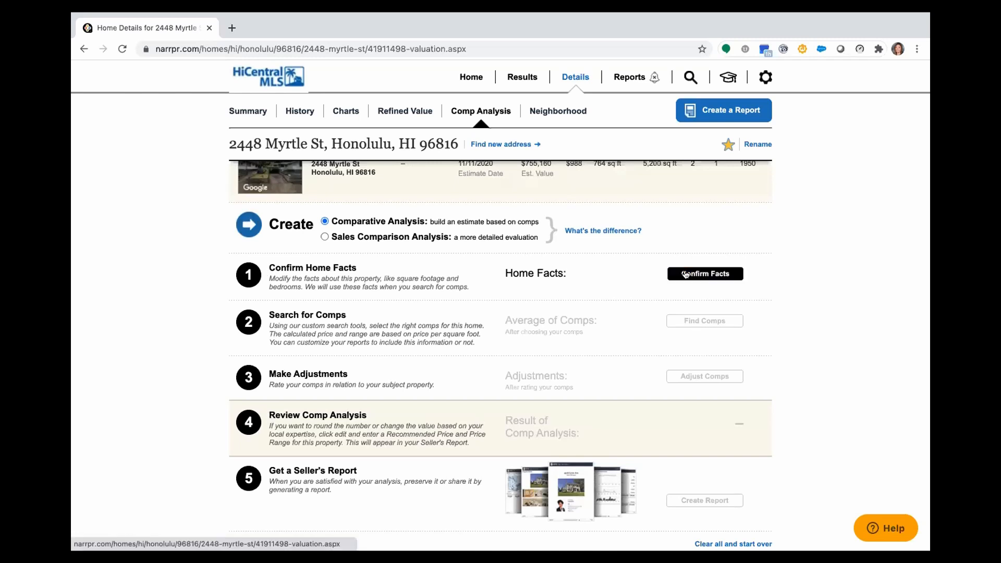
pyautogui.click(686, 274)
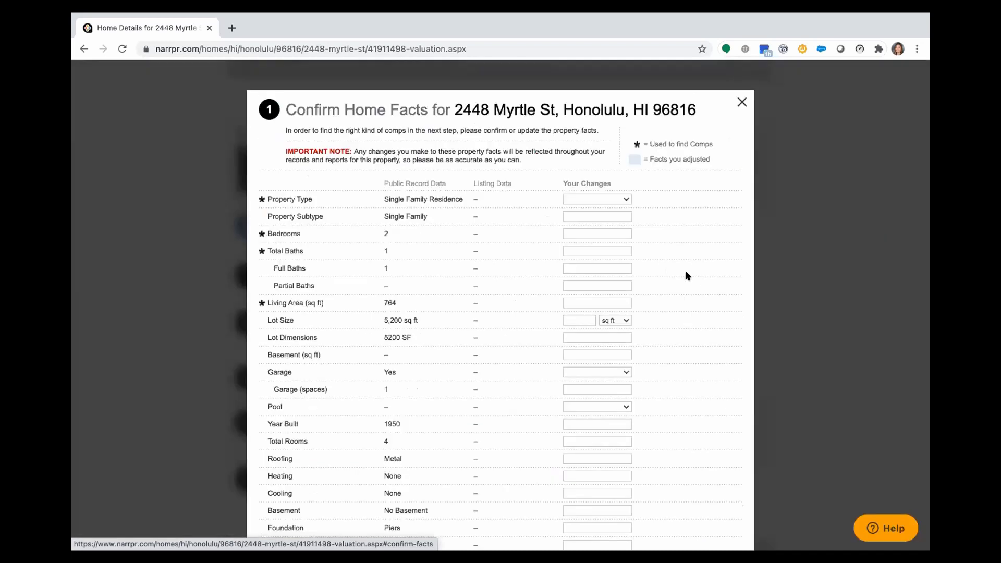
pyautogui.scroll(-2, 687, 277)
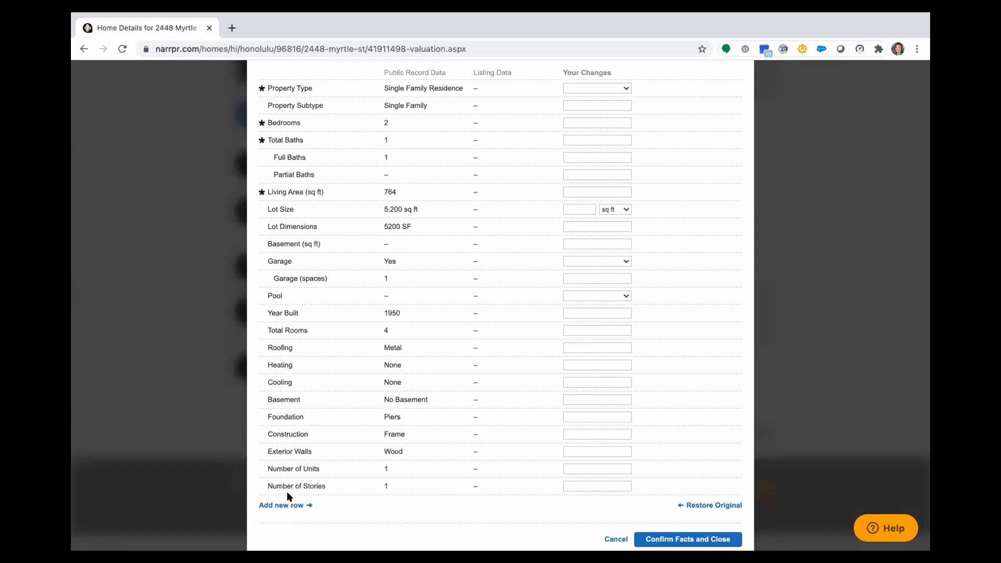
pyautogui.click(291, 505)
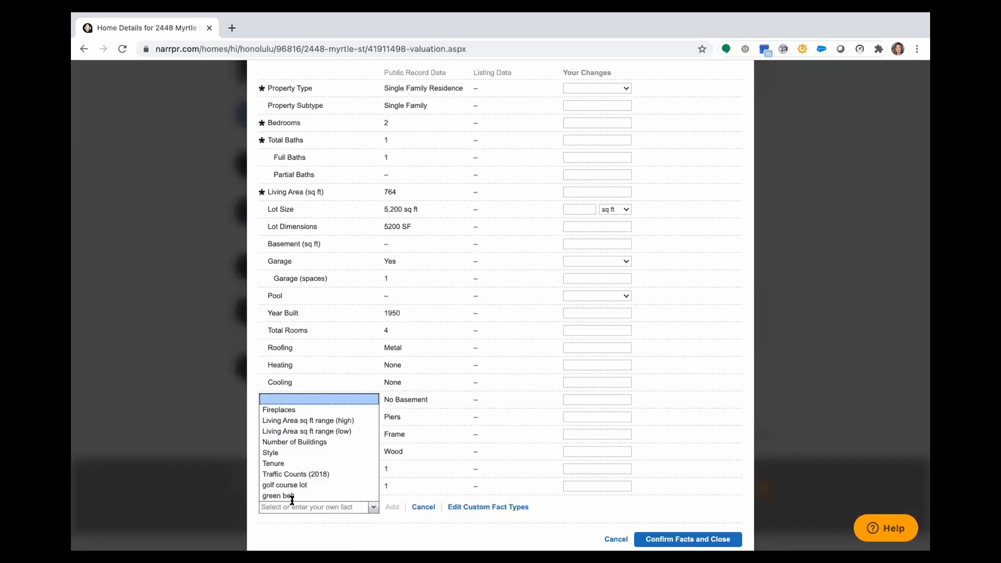
pyautogui.click(677, 539)
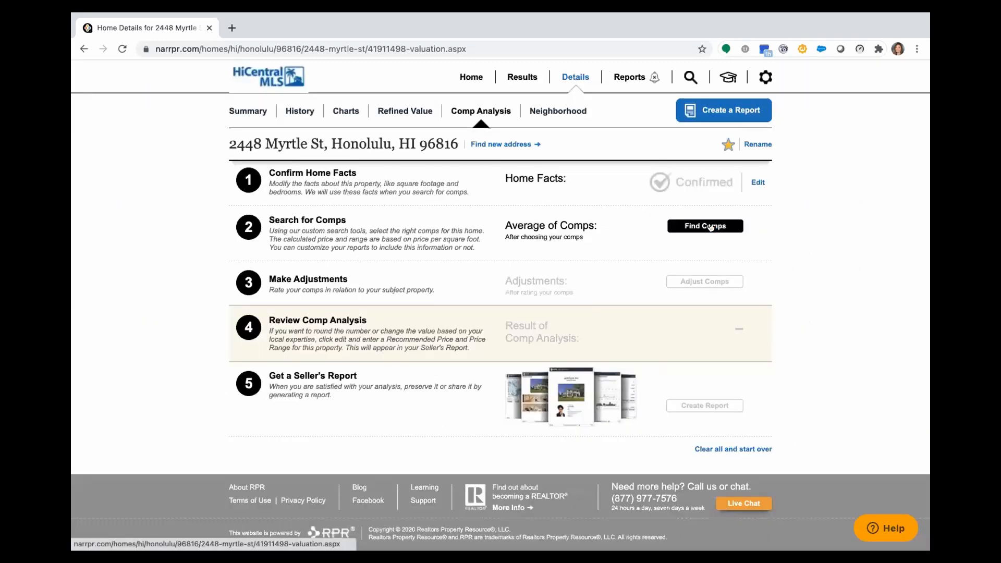
# Start the comp search, check the option for adding a known property, and choose to search an area for several properties
pyautogui.click(712, 228)
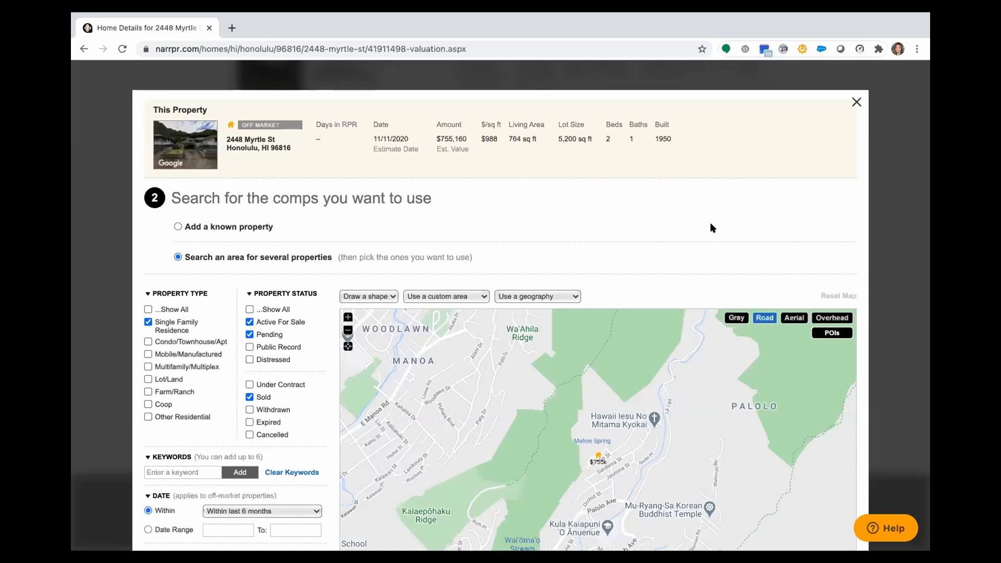
pyautogui.click(177, 227)
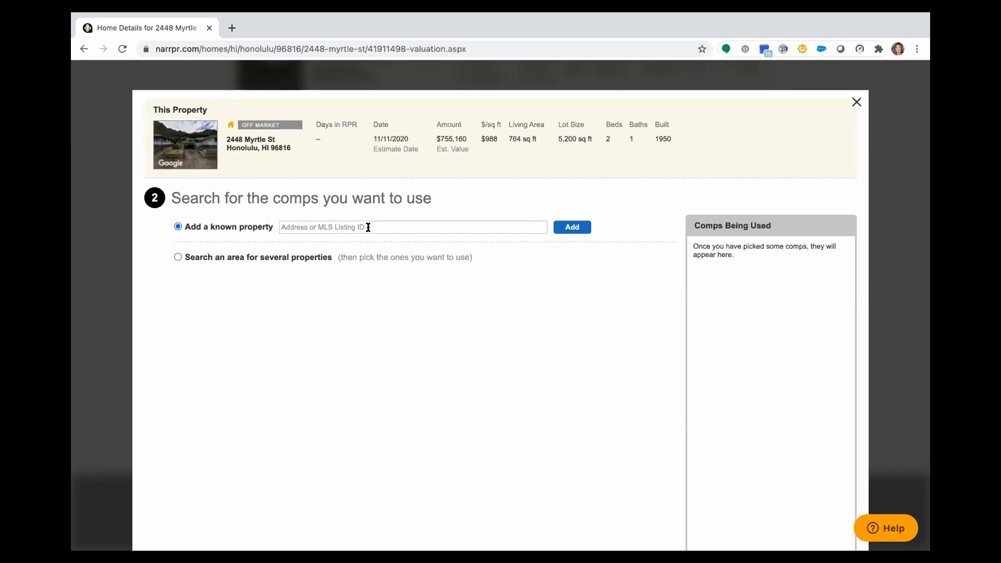
pyautogui.click(178, 258)
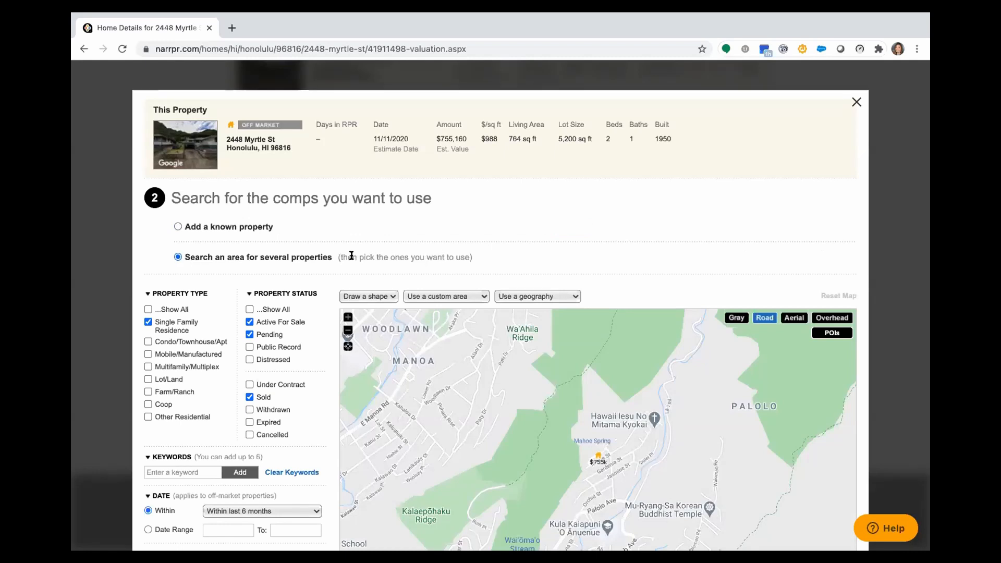
# Examine the comp search filters, including keywords, the sale date periods, the custom date range calendars and the property details
pyautogui.scroll(-1, 353, 258)
pyautogui.scroll(-1, 352, 258)
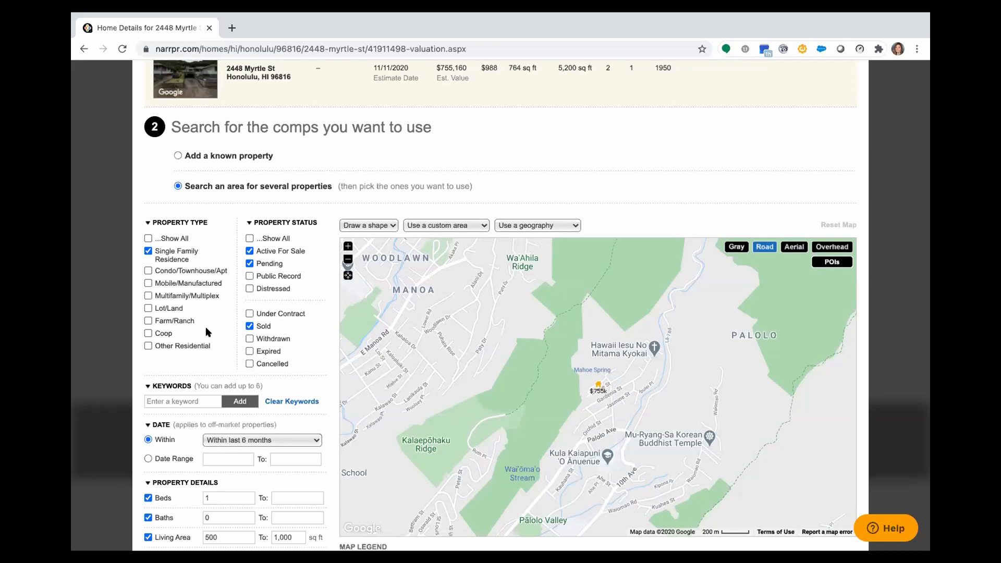
pyautogui.scroll(-3, 207, 332)
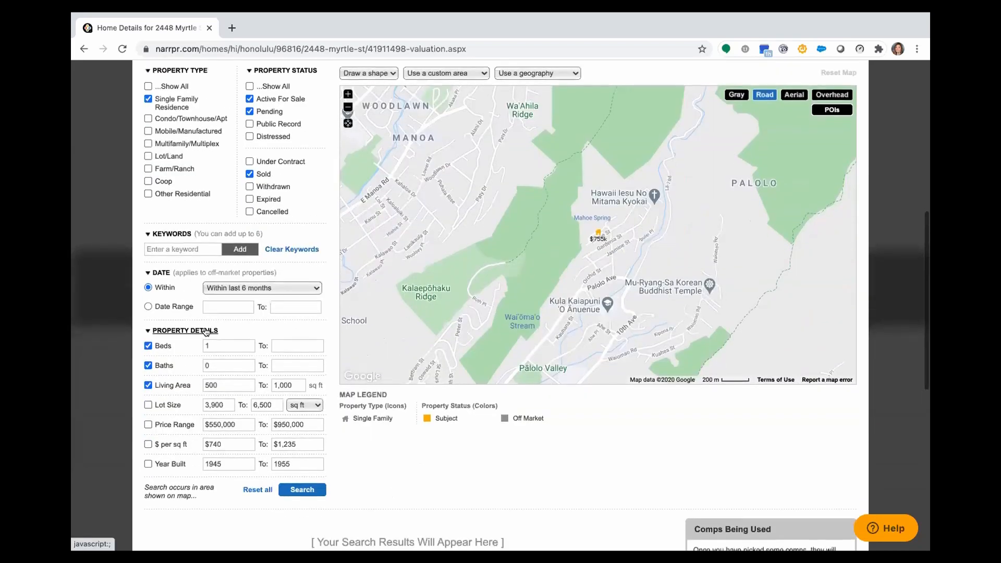
pyautogui.click(193, 249)
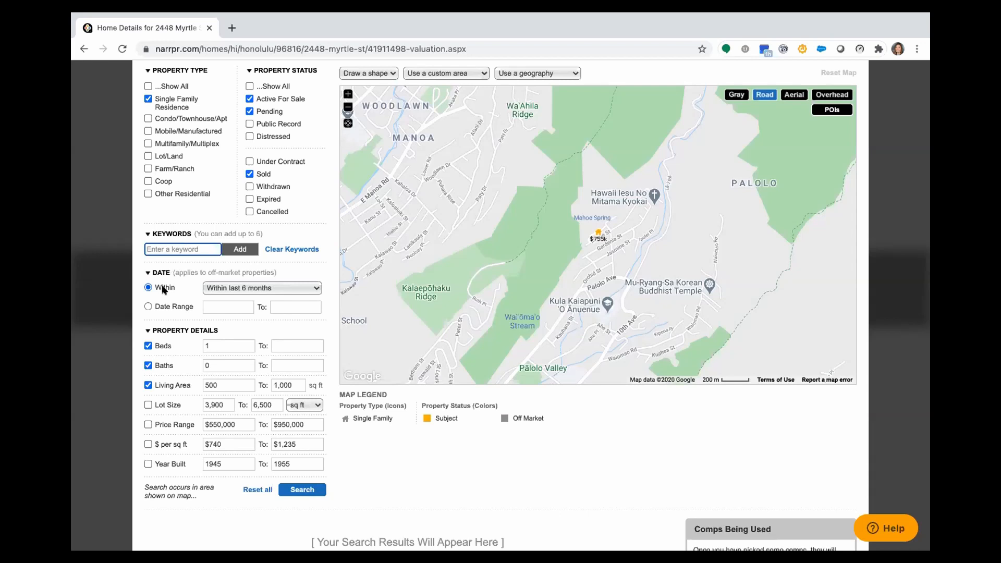
pyautogui.click(247, 288)
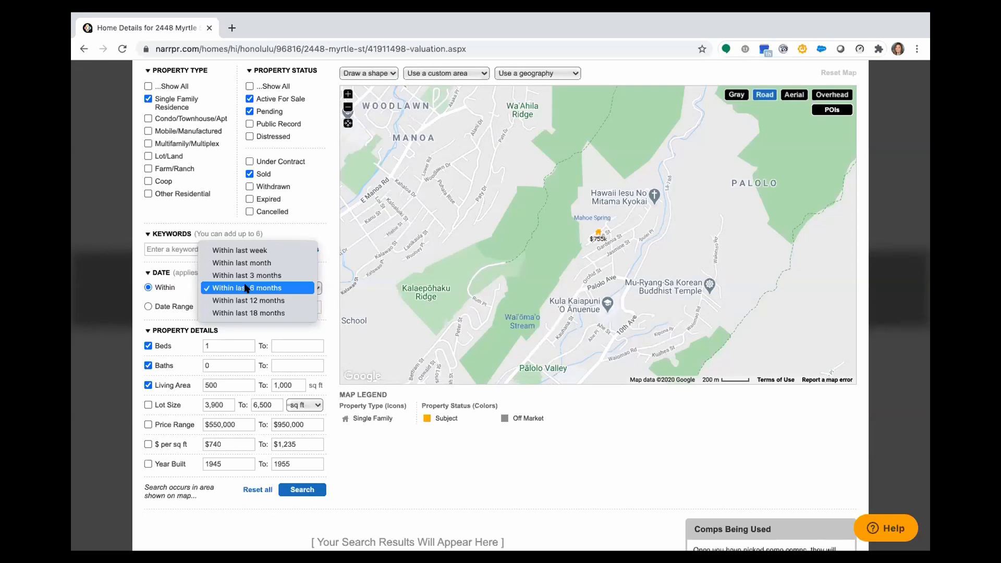
pyautogui.click(185, 307)
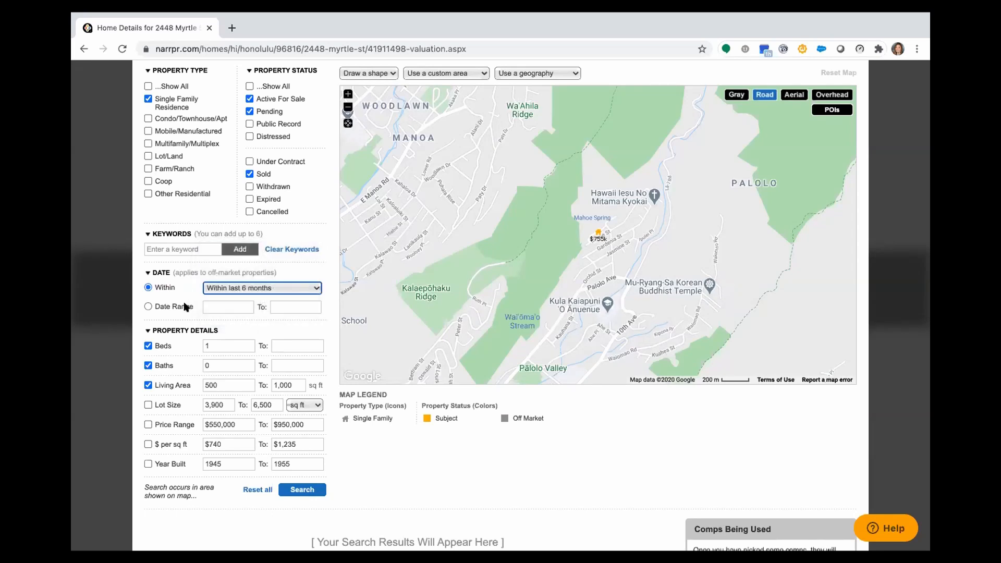
pyautogui.click(237, 303)
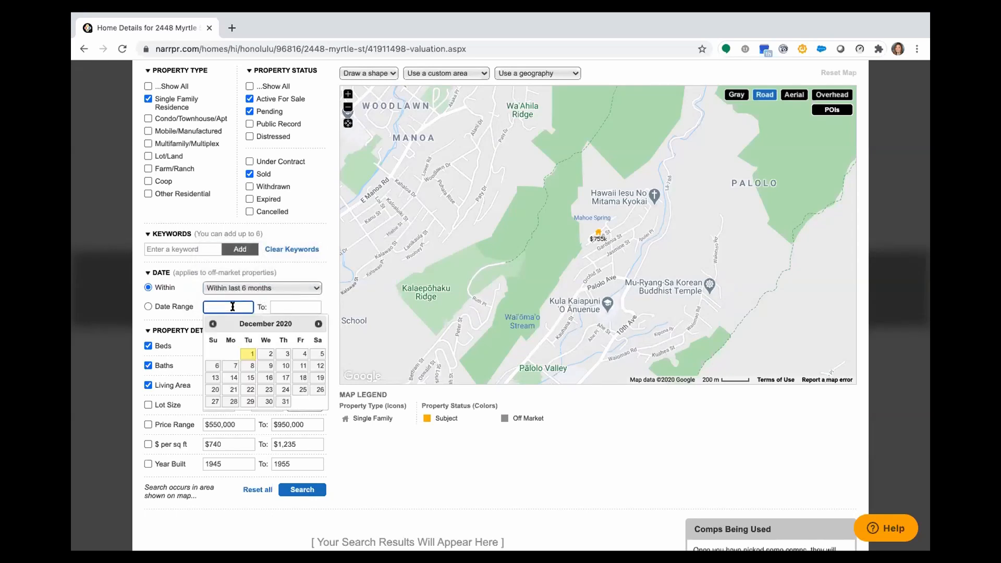
pyautogui.click(305, 305)
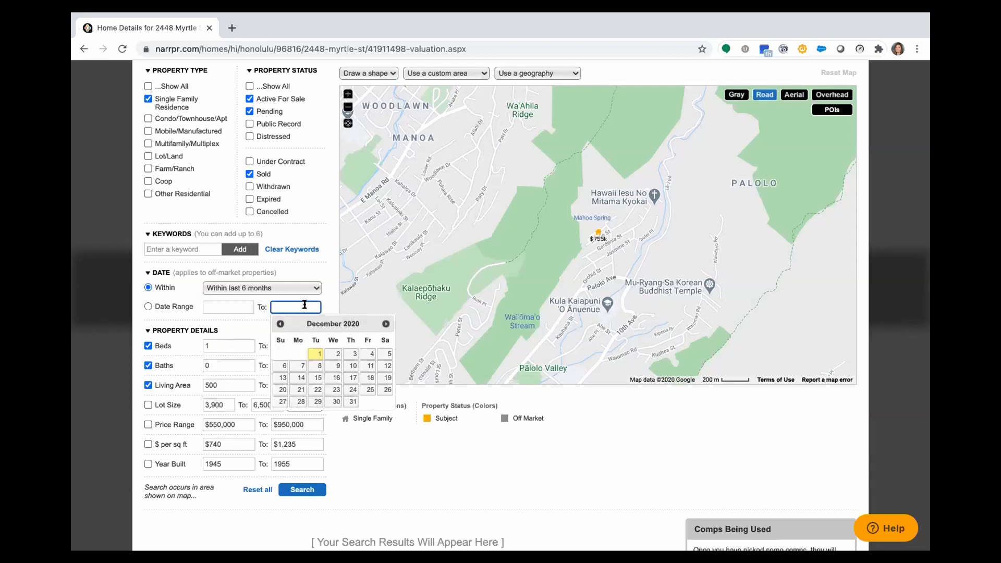
pyautogui.click(187, 344)
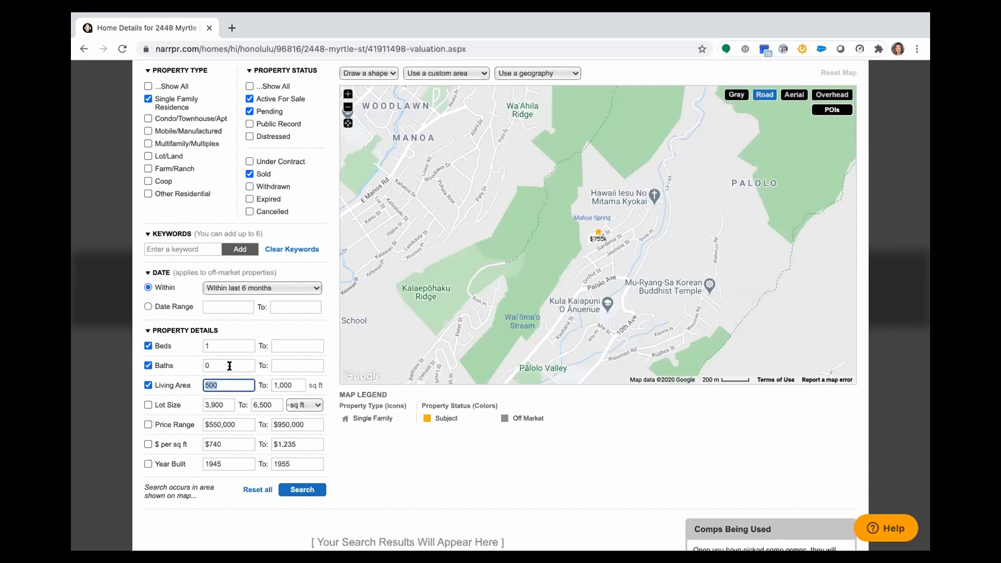
# Set the minimum number of baths to 1 and run the comp search in the mapped area
pyautogui.doubleClick(228, 366)
pyautogui.write('1')
pyautogui.click(179, 370)
pyautogui.scroll(3, 182, 454)
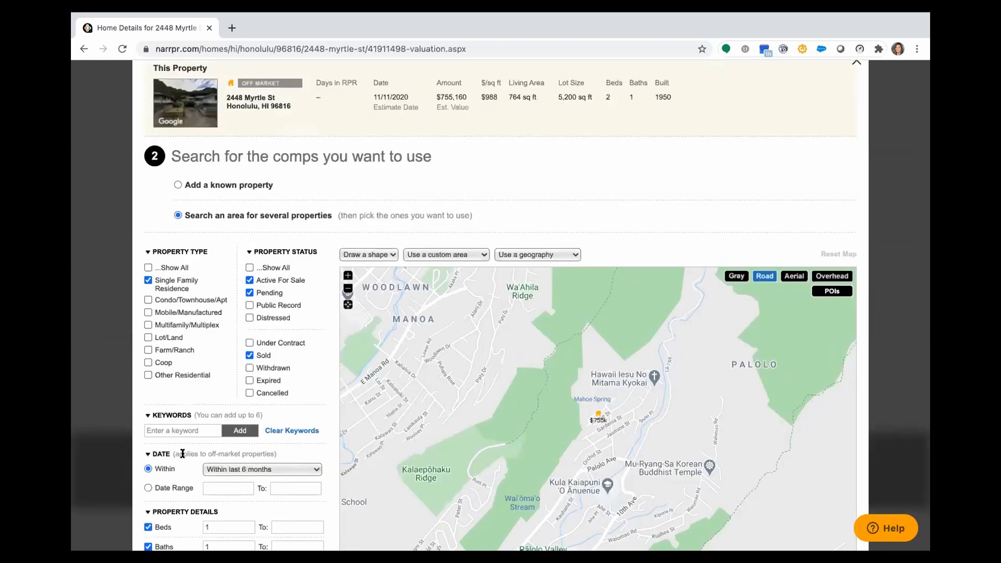
pyautogui.scroll(-3, 182, 453)
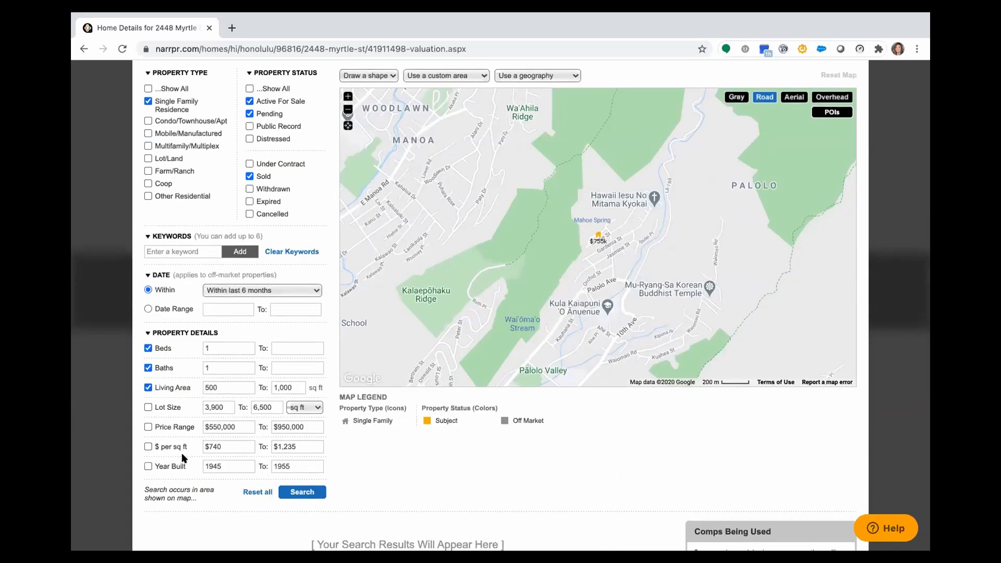
pyautogui.click(297, 492)
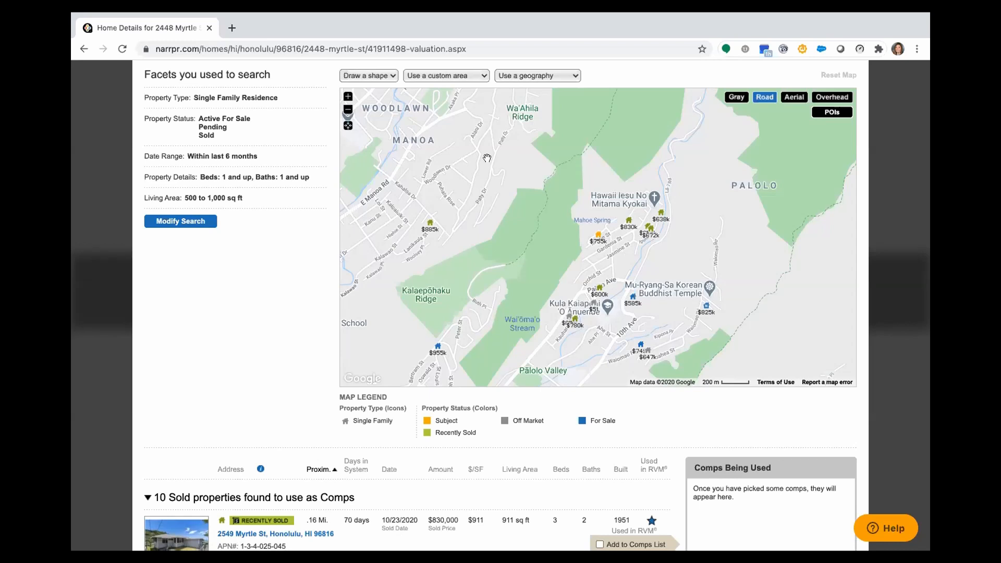
# Draw a 0.5-mile search radius centred on the subject property, and dismiss its area options without searching
pyautogui.click(378, 76)
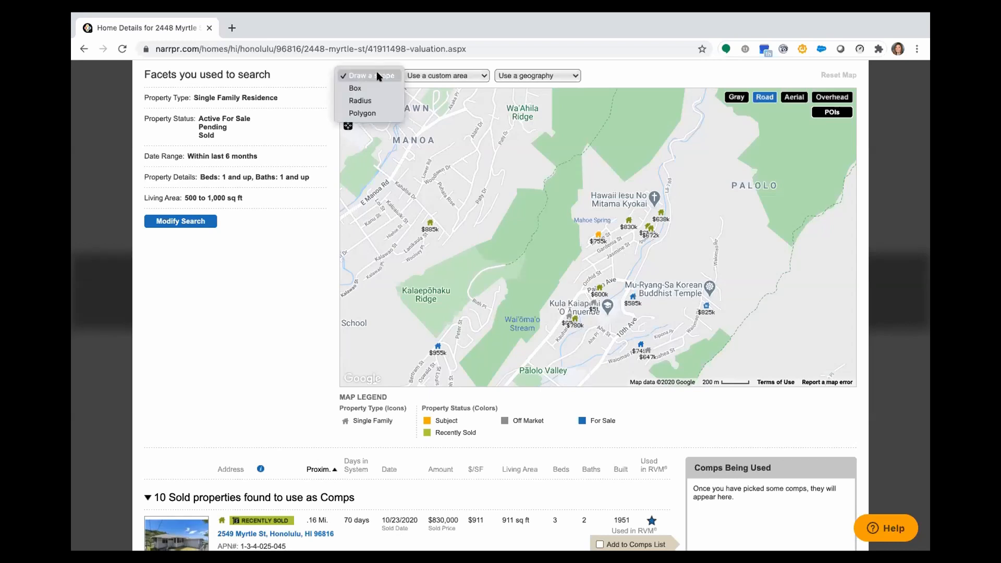
pyautogui.click(370, 101)
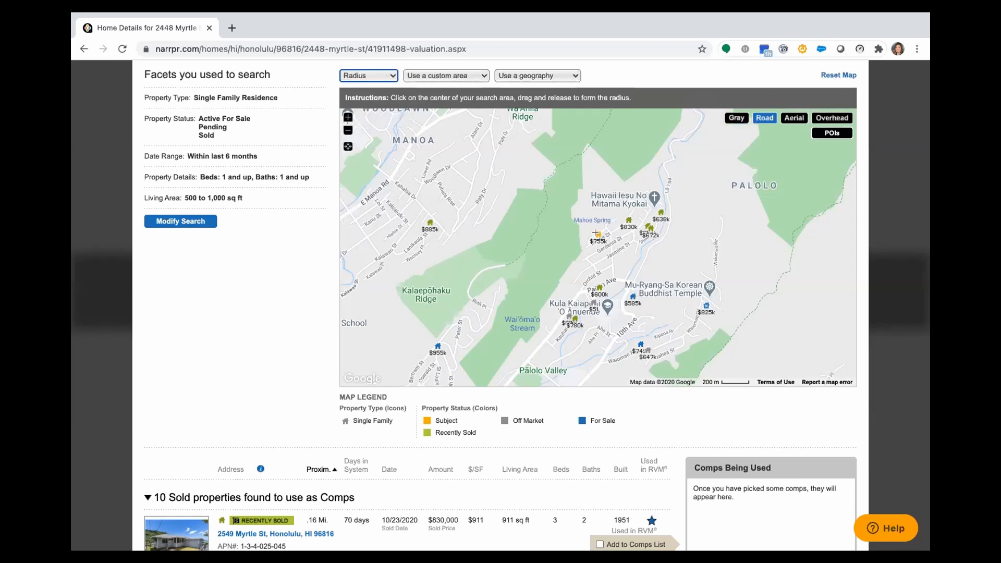
pyautogui.moveTo(595, 232); pyautogui.dragTo(488, 245)
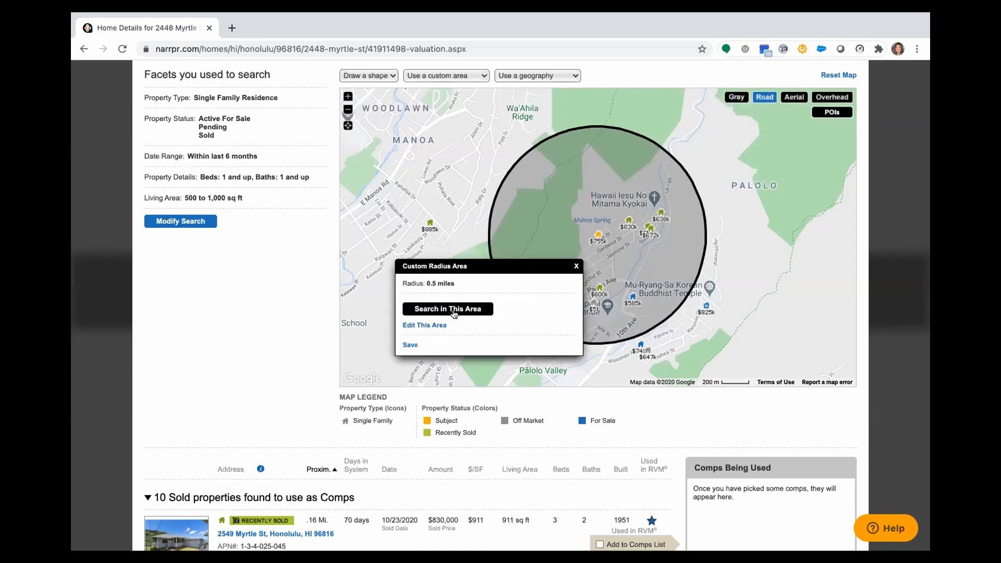
pyautogui.click(575, 267)
# Try limiting the map to the property's Micro Neighborhood, and clear that geography without searching in it
pyautogui.click(556, 76)
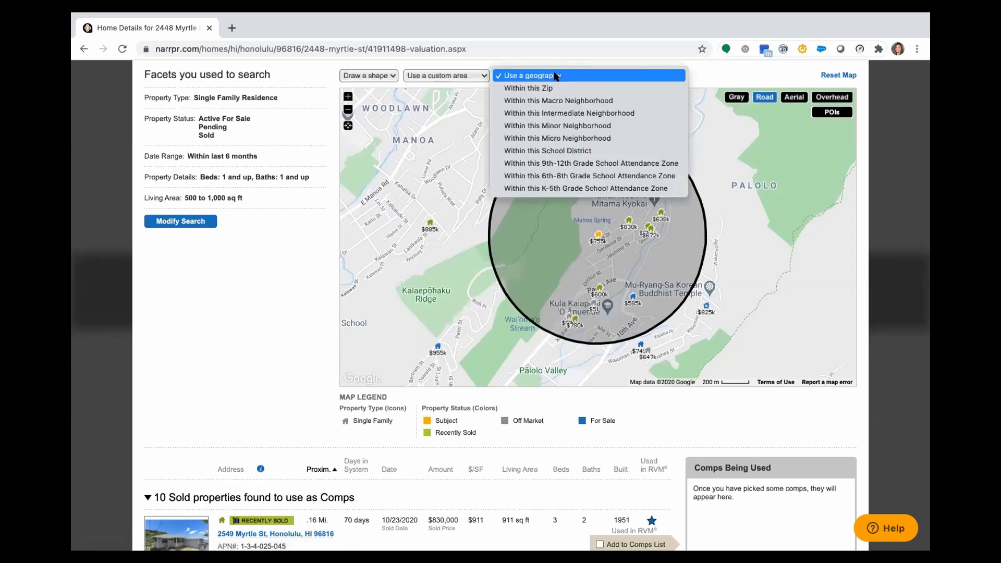
pyautogui.click(555, 138)
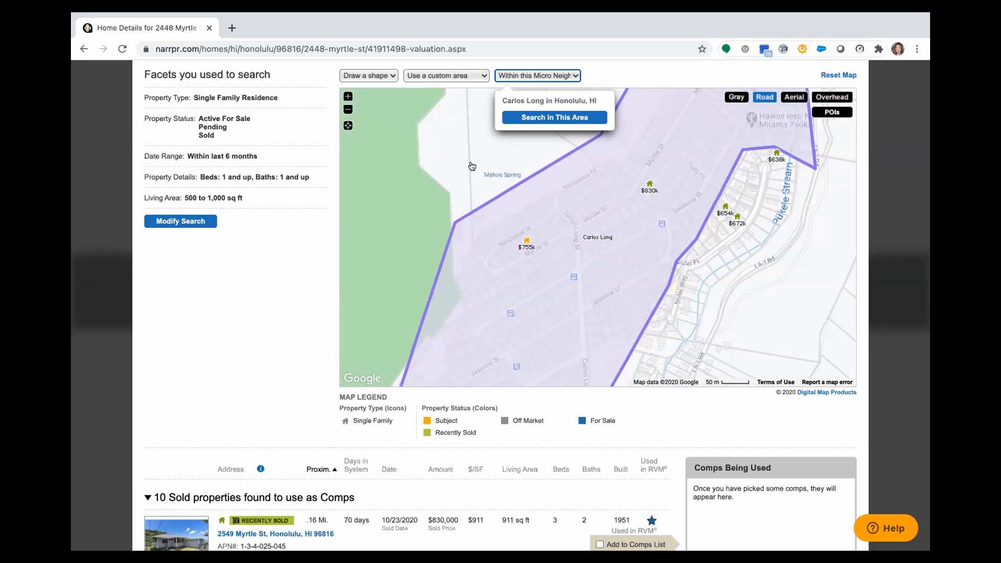
pyautogui.click(564, 76)
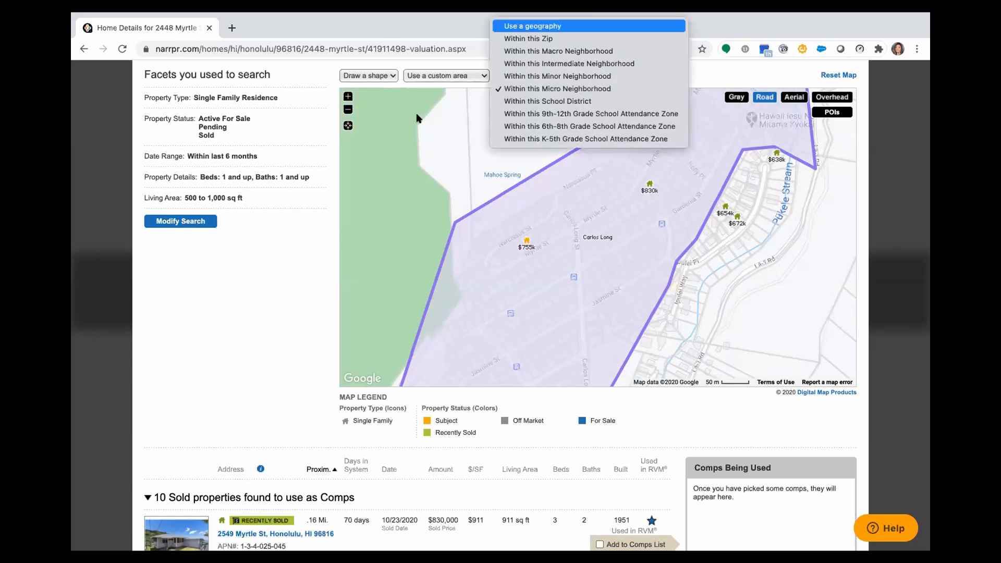
pyautogui.click(542, 26)
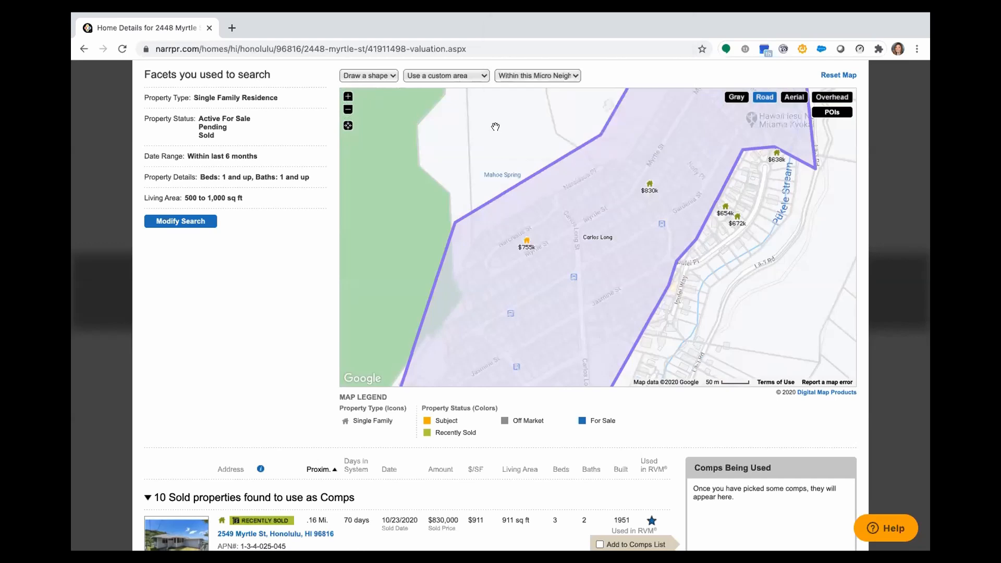
# Choose the nearby homes sold for $830,000 and $654,500 on the map as comps
pyautogui.click(348, 110)
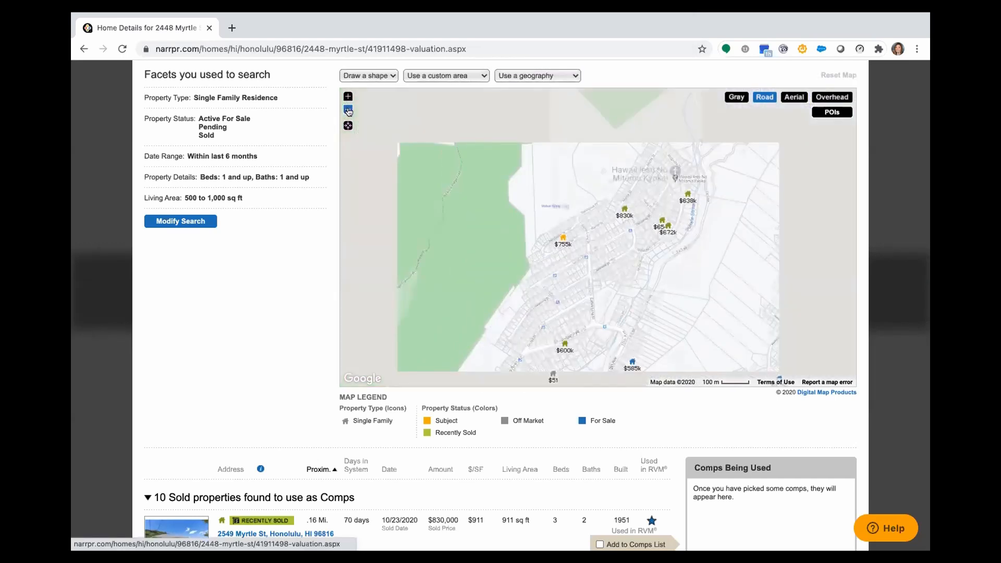
pyautogui.click(624, 208)
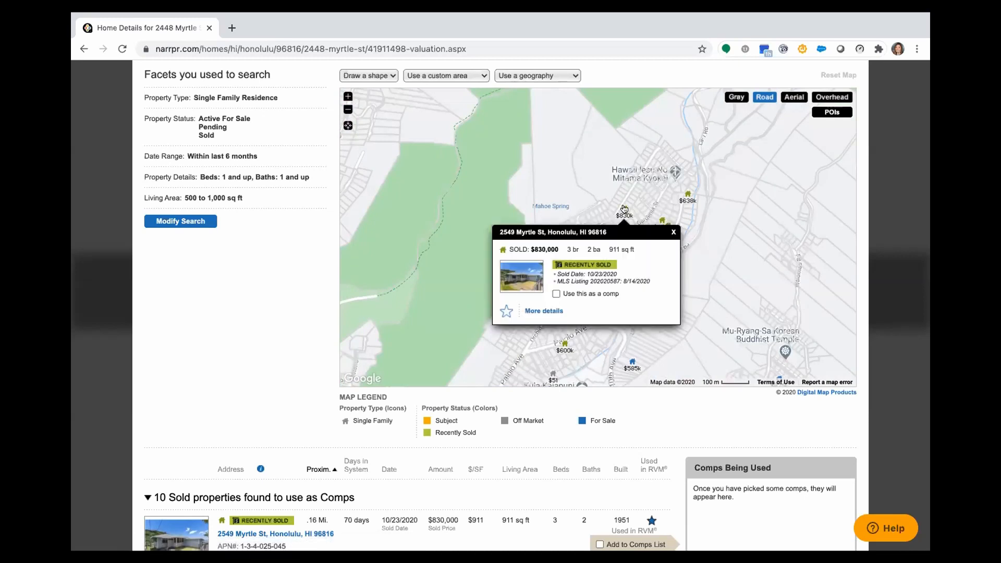
pyautogui.click(557, 294)
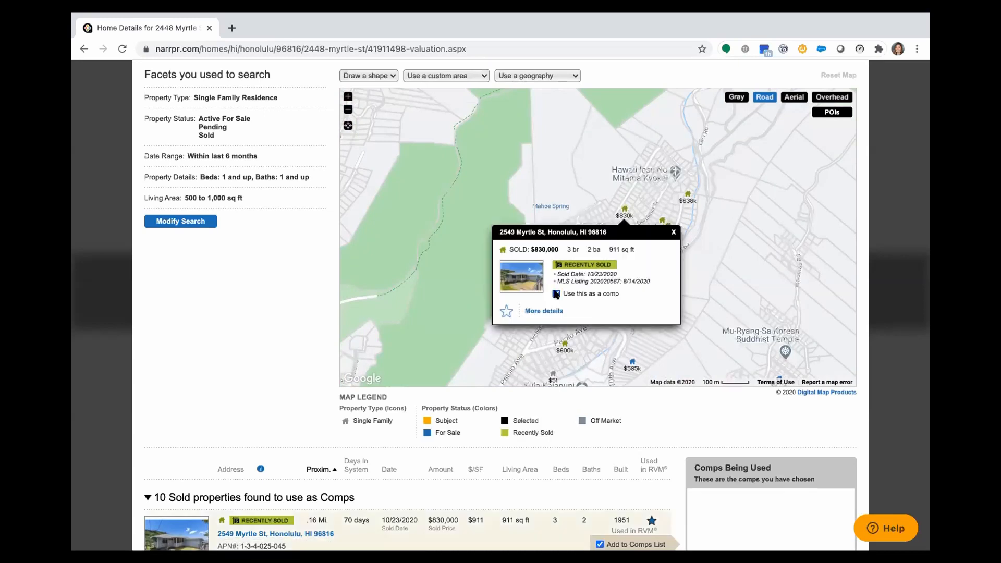
pyautogui.click(658, 221)
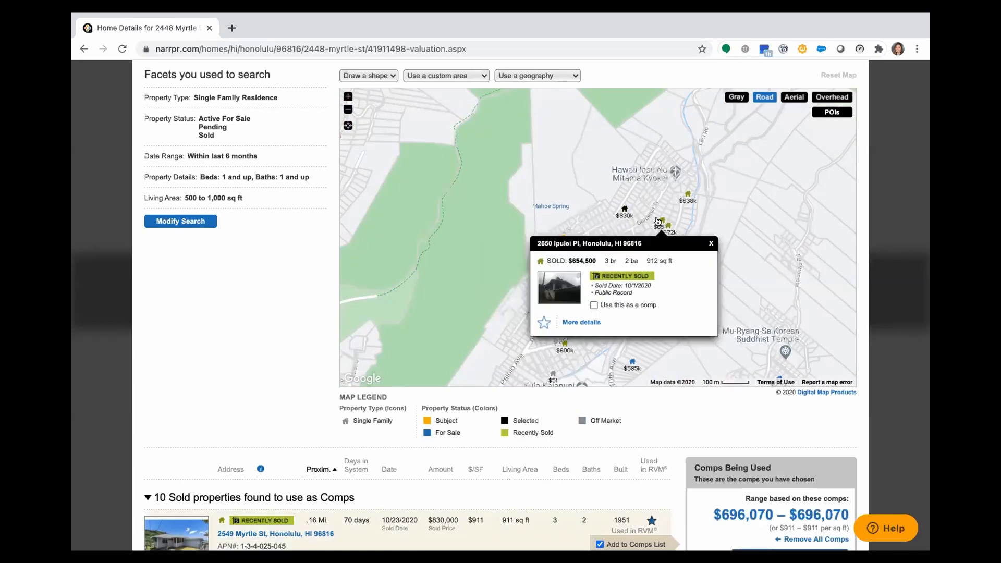
pyautogui.click(594, 306)
# Open the full property details of the nearby mapped home sold for $637,500
pyautogui.click(685, 197)
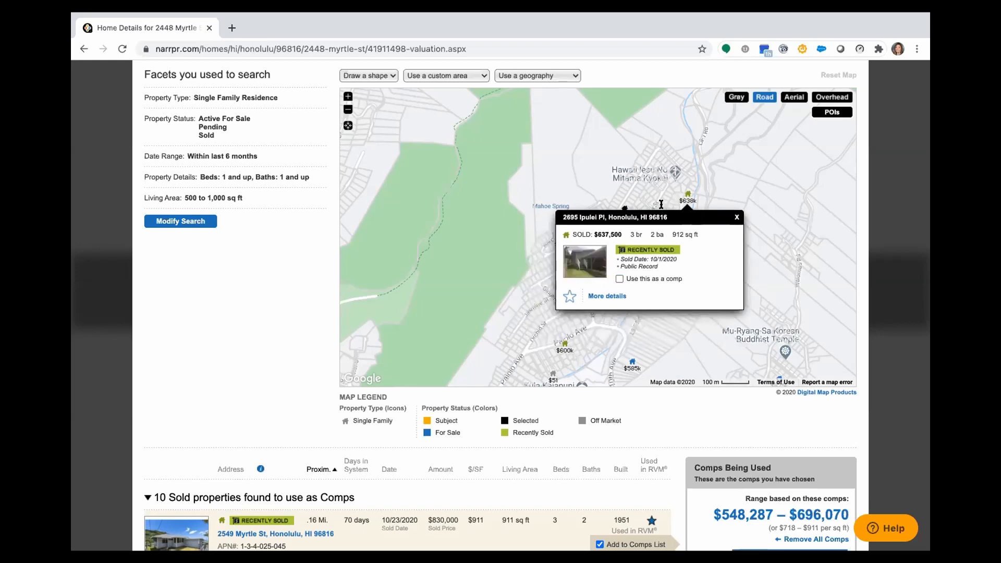
pyautogui.click(614, 296)
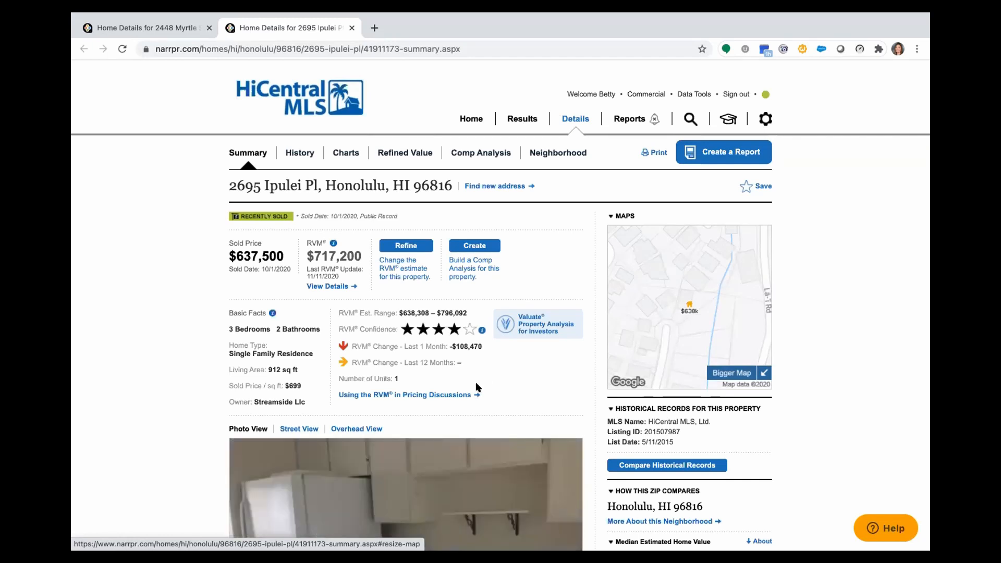
# Look over the details of the nearby home sold for $637,500, and close its page and map summary
pyautogui.scroll(-2, 476, 384)
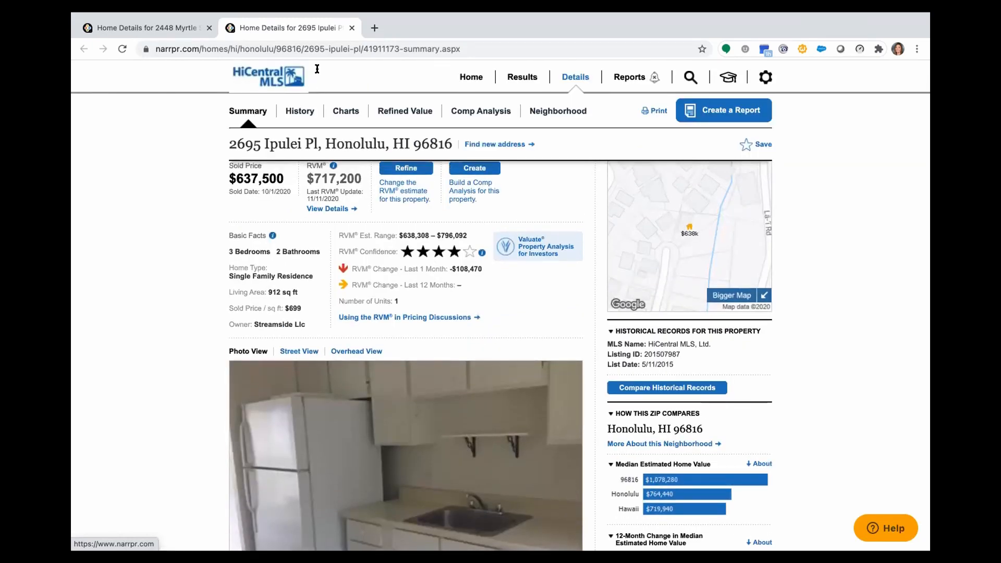
pyautogui.click(354, 29)
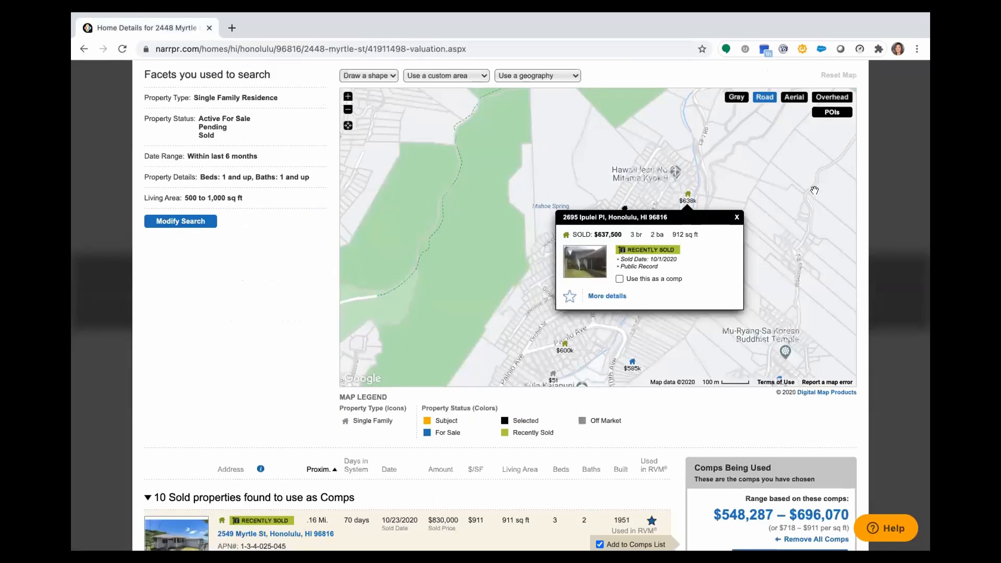
pyautogui.click(815, 191)
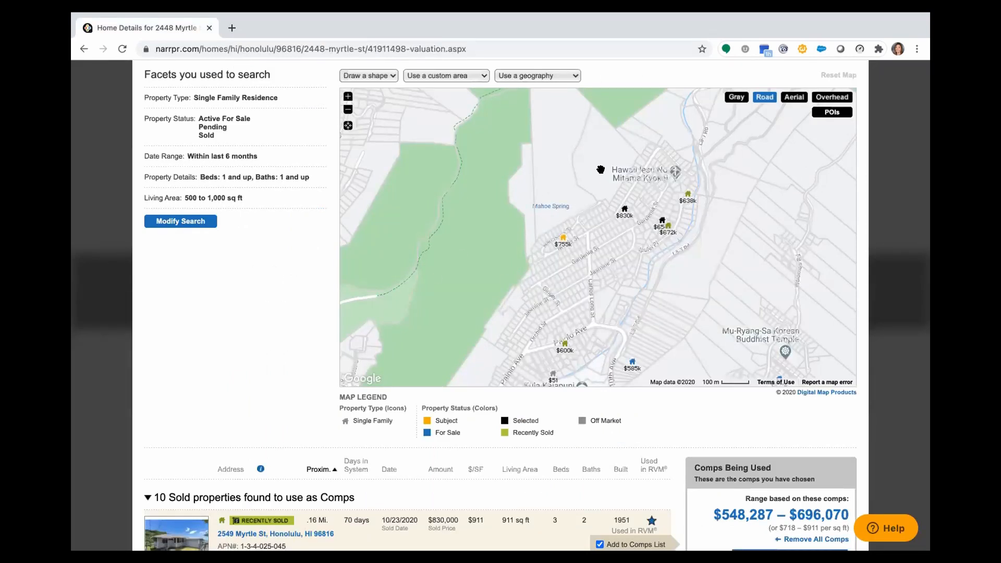
# Add the nearby home sold for $671,500 to the comps list, and update the valuation with the chosen comps
pyautogui.scroll(-6, 382, 402)
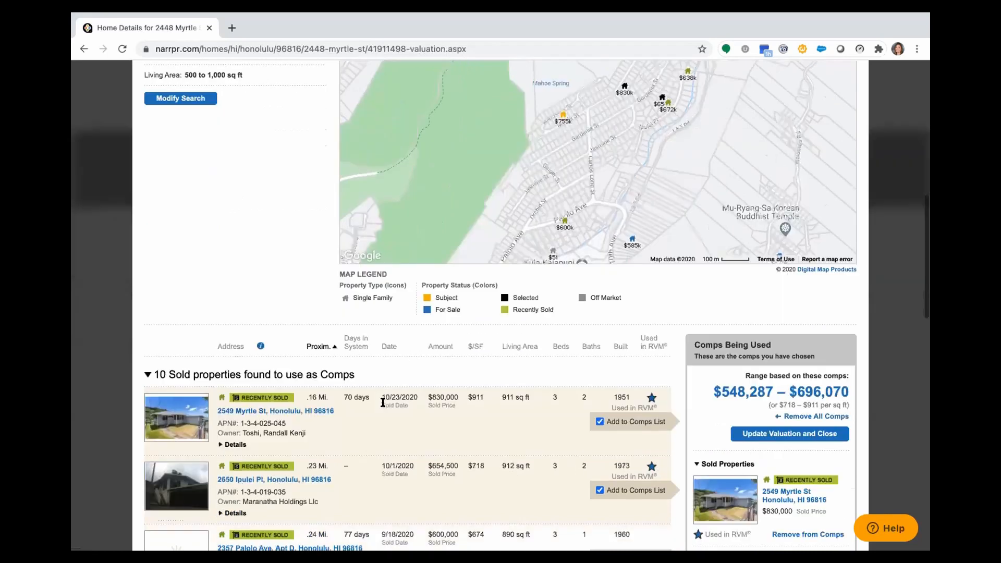
pyautogui.scroll(-2, 383, 407)
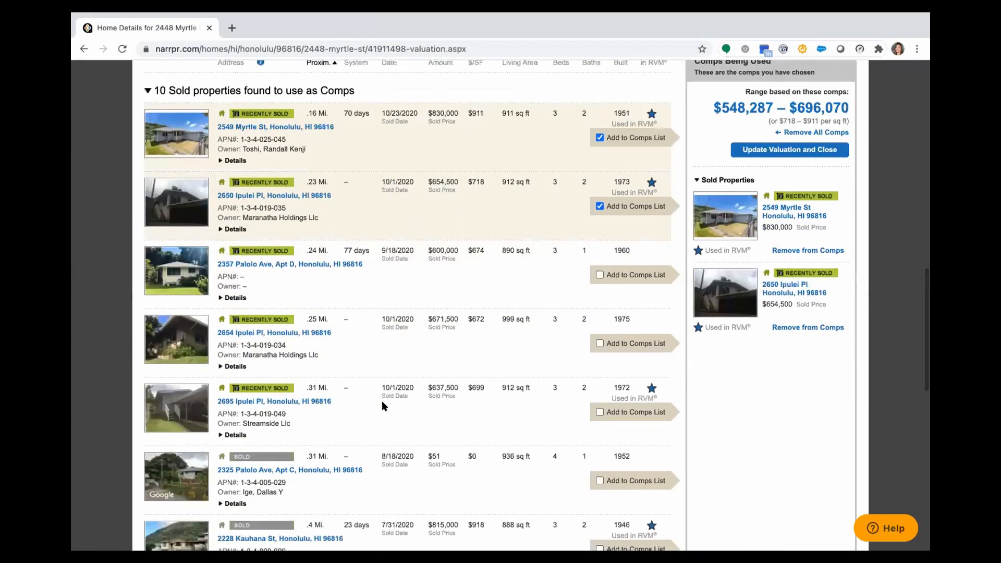
pyautogui.scroll(1, 383, 406)
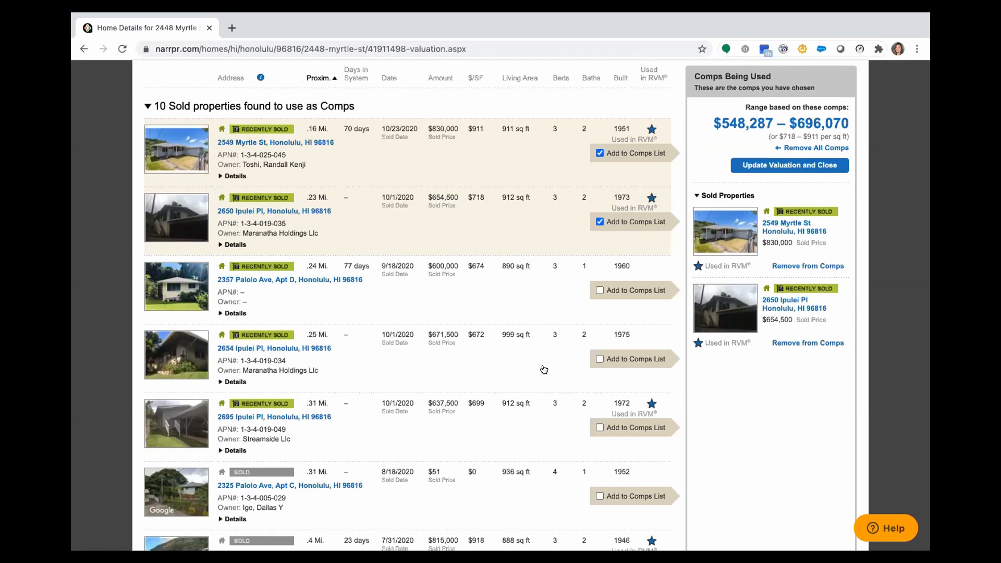
pyautogui.click(600, 360)
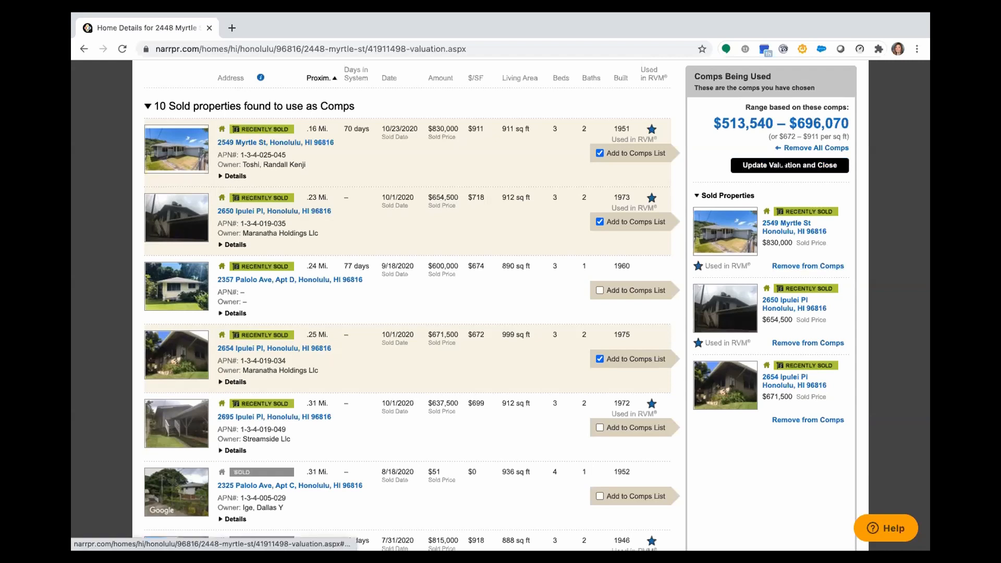
pyautogui.click(782, 165)
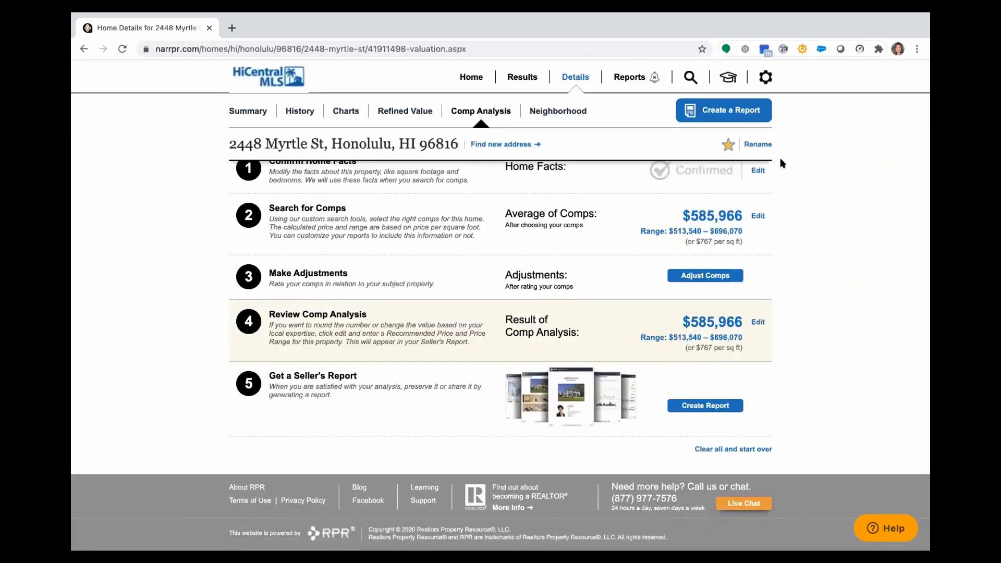
# Open the comp adjustments with bigger photos, and move the $671,500 comp to 2nd in the report order
pyautogui.click(700, 270)
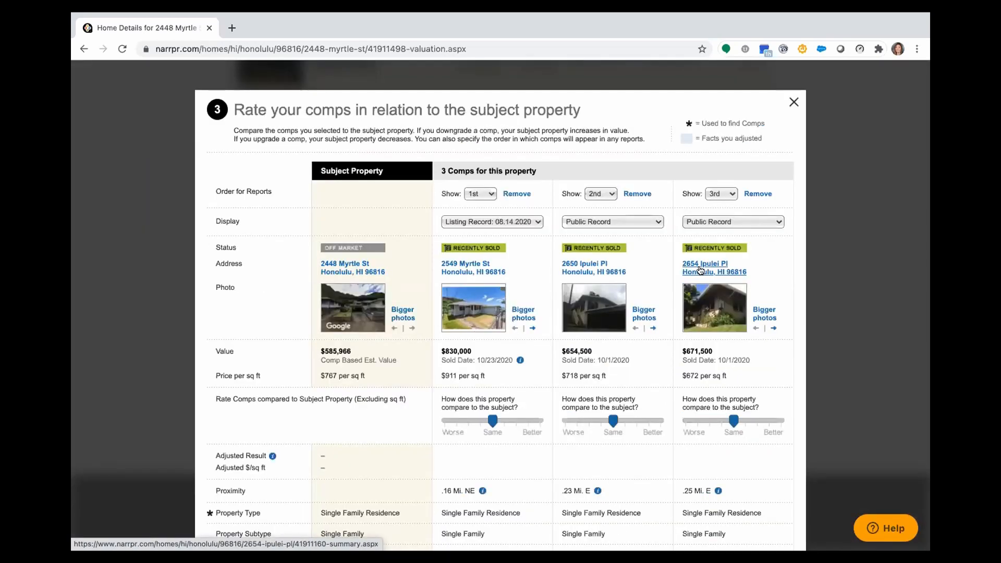
pyautogui.click(643, 310)
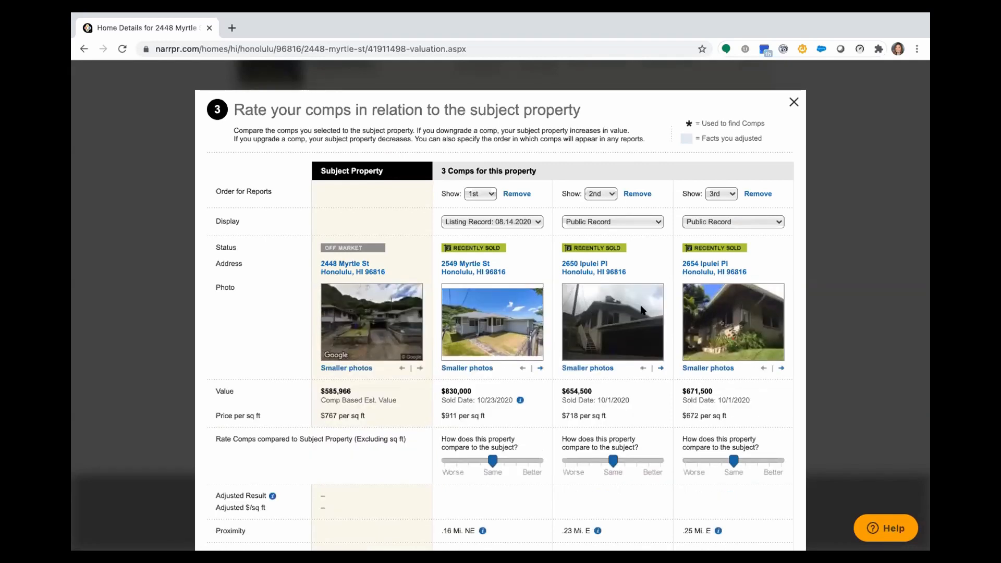
pyautogui.click(722, 193)
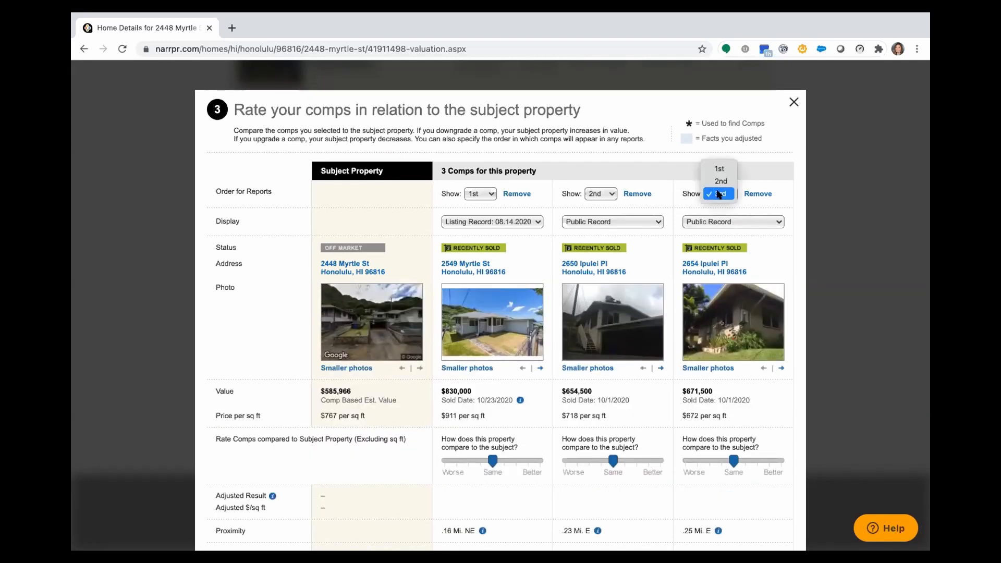
pyautogui.click(722, 181)
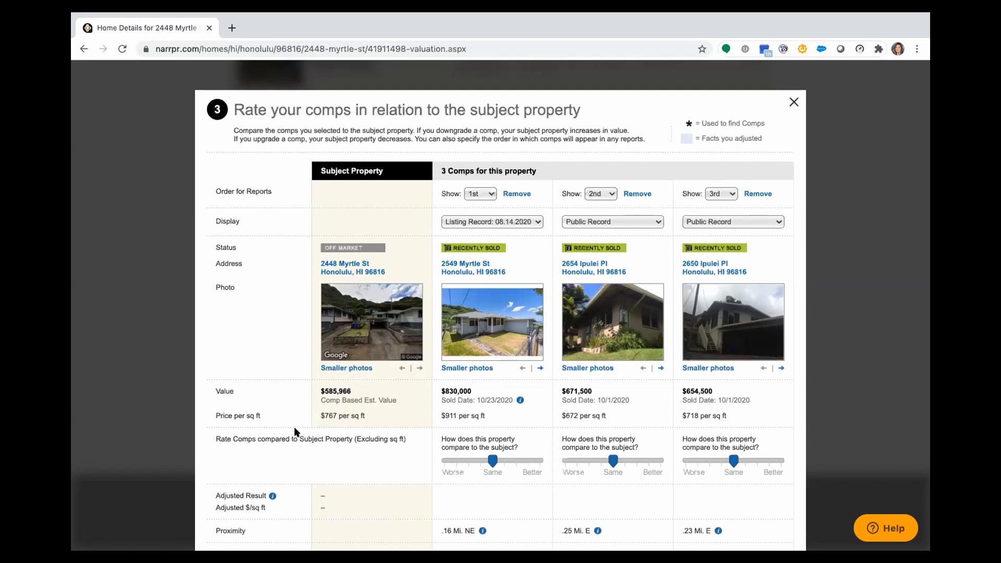
# Rate the first comp, sold for $830,000, one notch worse than the subject property
pyautogui.scroll(-1, 296, 439)
pyautogui.scroll(-2, 241, 410)
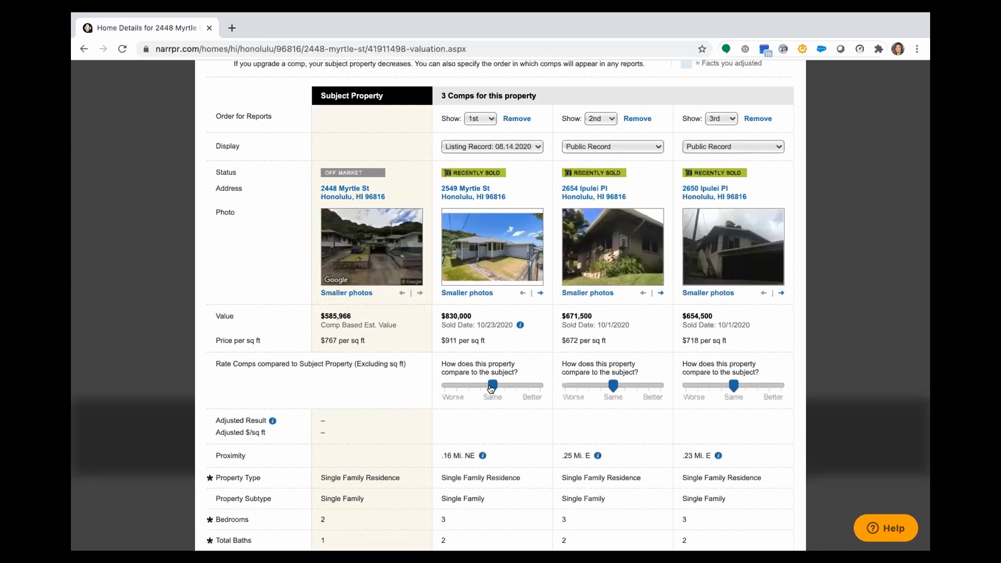
pyautogui.moveTo(491, 389); pyautogui.dragTo(483, 389)
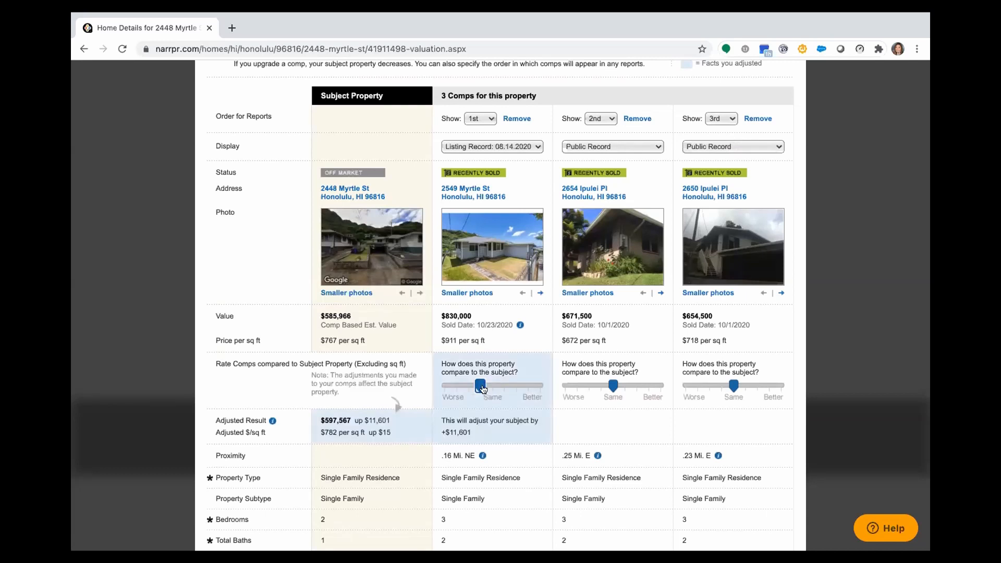
pyautogui.moveTo(483, 390)
pyautogui.mouseDown()
pyautogui.moveTo(505, 388)
pyautogui.moveTo(481, 387)
pyautogui.mouseUp()
# Rate the second comp, sold for $671,500, one notch better than the subject, and check the value adjustments for both rated comps
pyautogui.moveTo(615, 387); pyautogui.dragTo(592, 396)
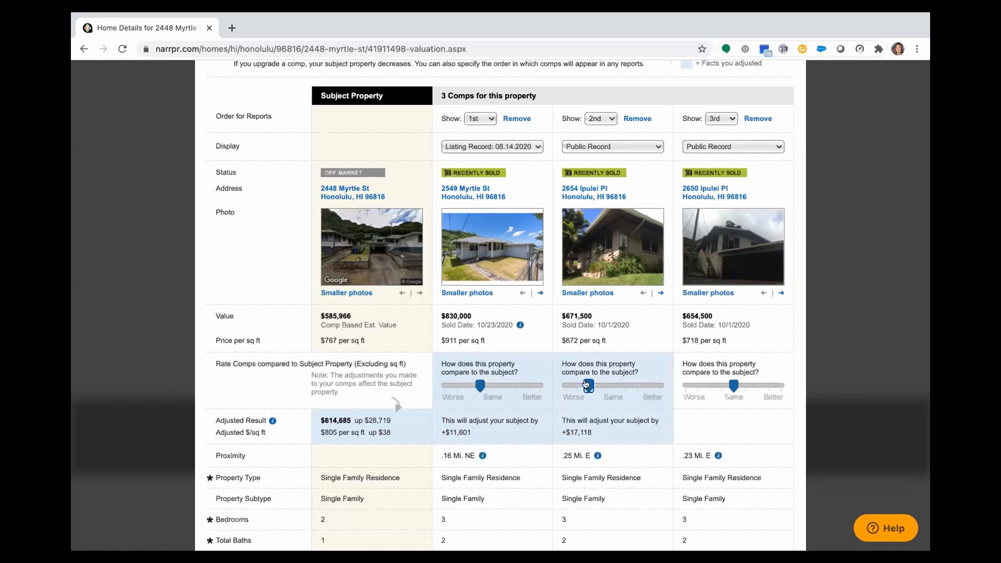
pyautogui.moveTo(590, 384); pyautogui.dragTo(625, 386)
pyautogui.moveTo(584, 434); pyautogui.dragTo(559, 434)
pyautogui.moveTo(481, 433); pyautogui.dragTo(427, 433)
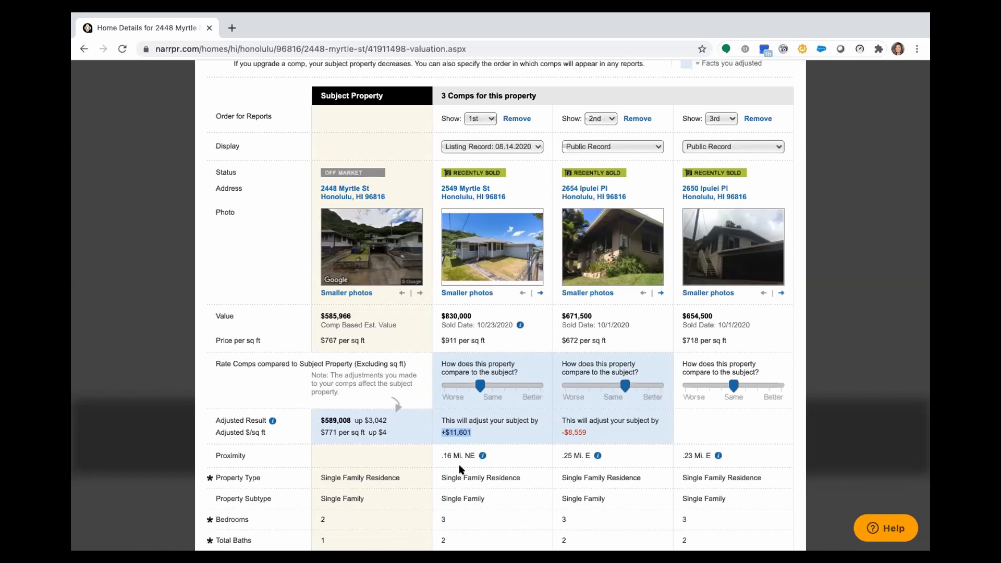
# Add the note "notes - private" to the third comp, and exclude that note from reports
pyautogui.scroll(-3, 609, 431)
pyautogui.scroll(-2, 609, 432)
pyautogui.scroll(-4, 608, 431)
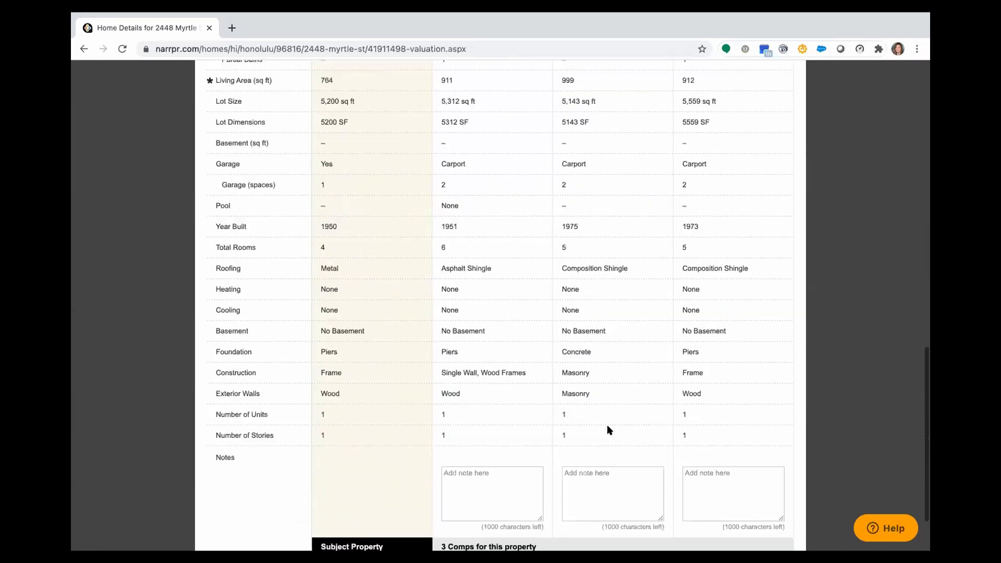
pyautogui.click(710, 467)
pyautogui.write('no')
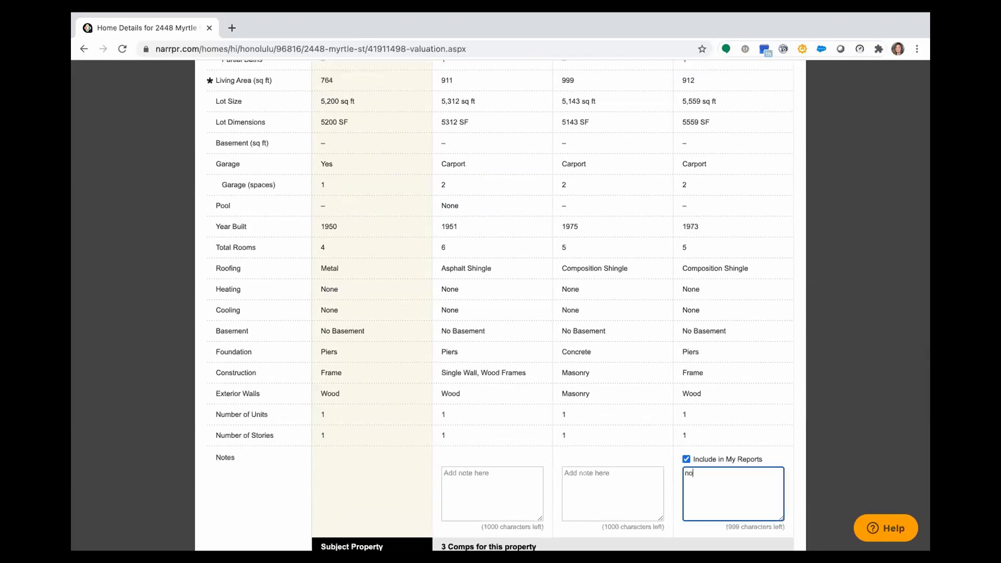
pyautogui.write('tes - private')
pyautogui.click(686, 459)
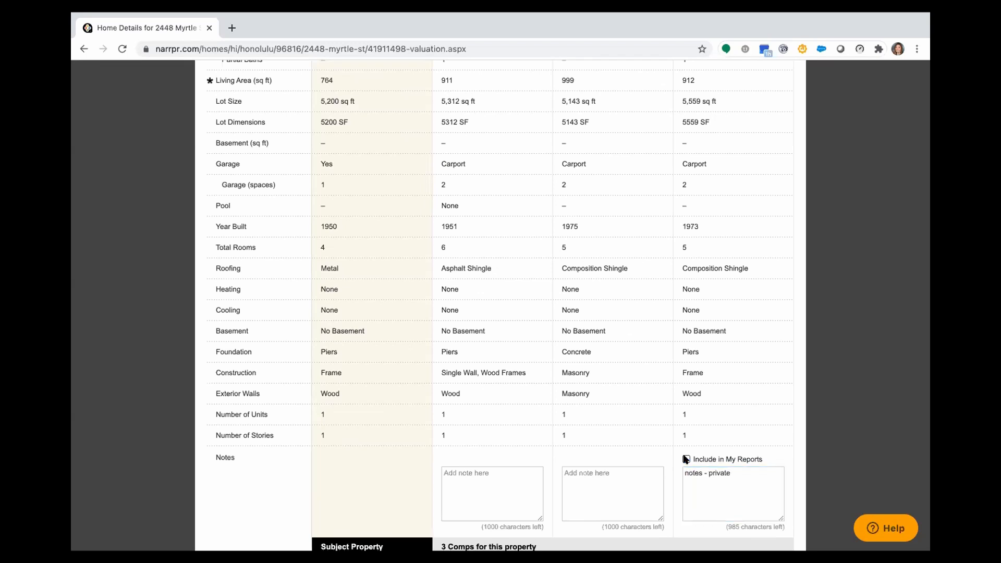
# Include the third comp's note in reports with "private" replaced by "client/customer", and save the comp adjustments
pyautogui.click(687, 459)
pyautogui.click(751, 472)
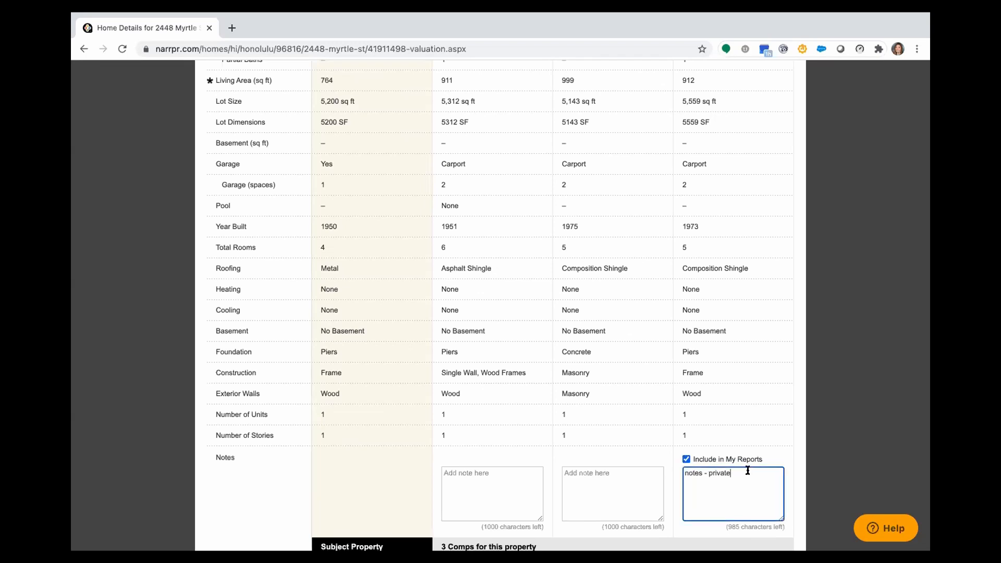
pyautogui.doubleClick(709, 473)
pyautogui.write('client/customer')
pyautogui.scroll(-2, 714, 476)
pyautogui.click(734, 531)
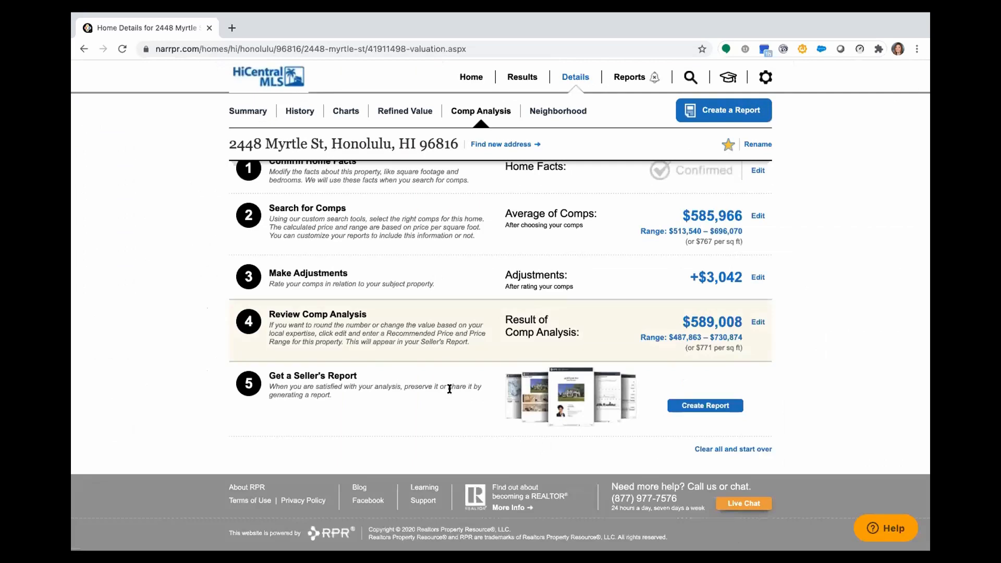
# Set the recommended price range to $540,000 to $645,000 without a recommended price, and save it
pyautogui.click(757, 320)
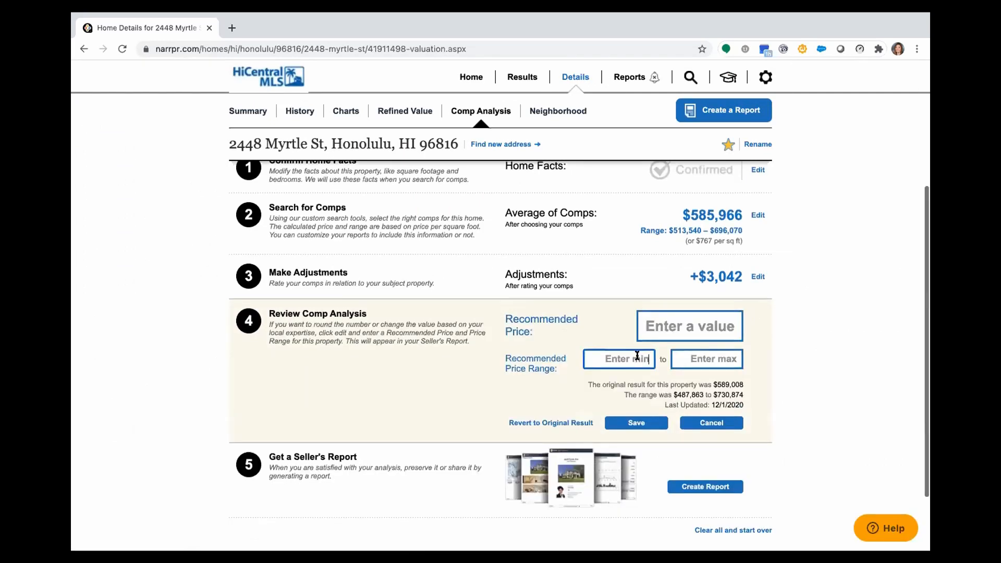
pyautogui.click(637, 356)
pyautogui.write('54')
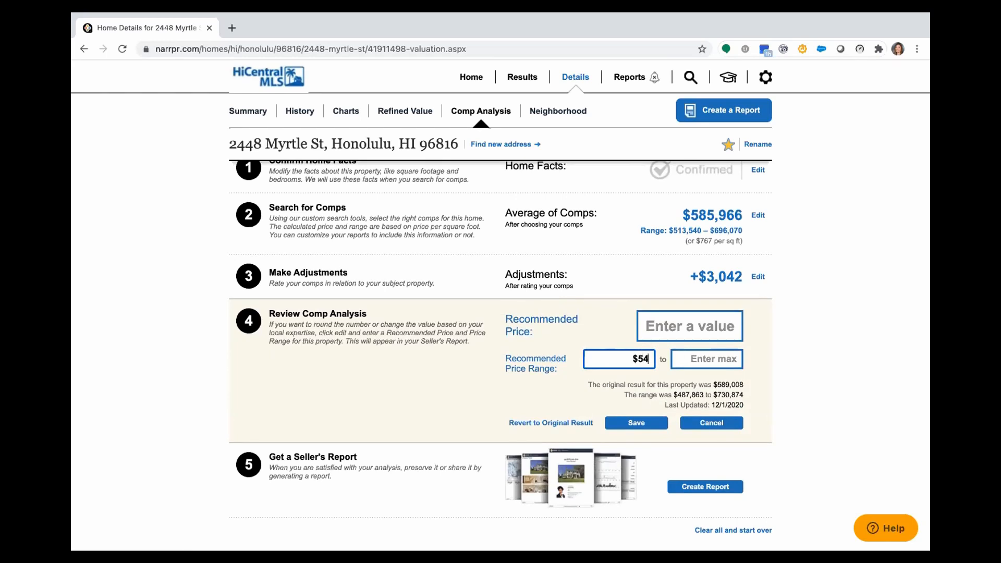
pyautogui.write('0,000')
pyautogui.scroll(-1, 701, 351)
pyautogui.click(704, 354)
pyautogui.write('645000')
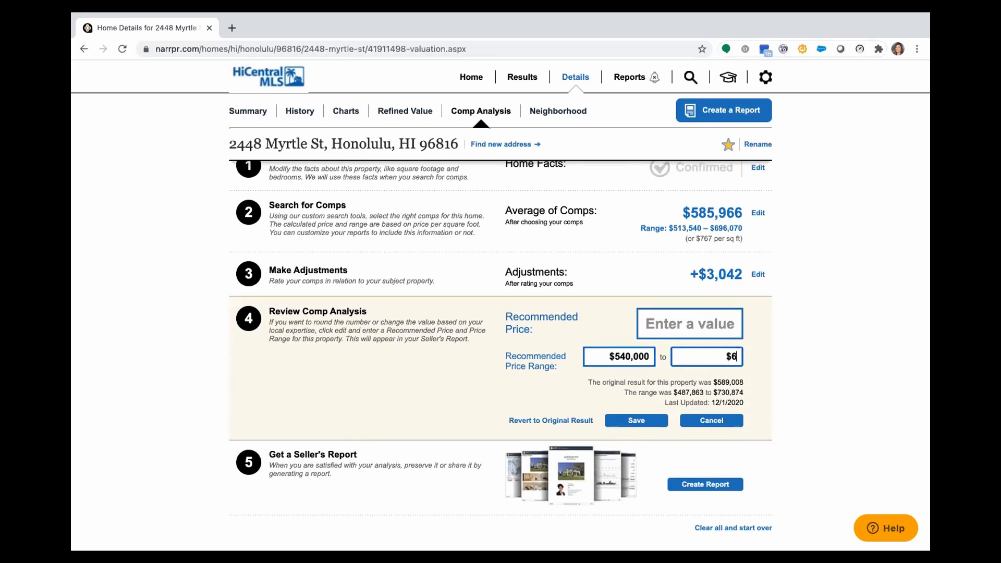
pyautogui.click(662, 418)
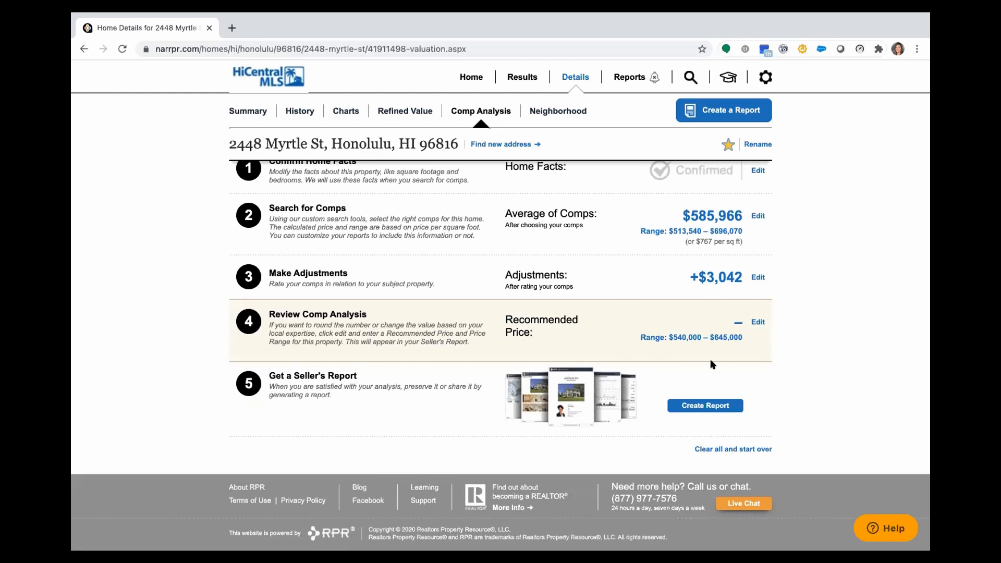
# Start creating a Seller's Report from the finished comp analysis
pyautogui.click(704, 409)
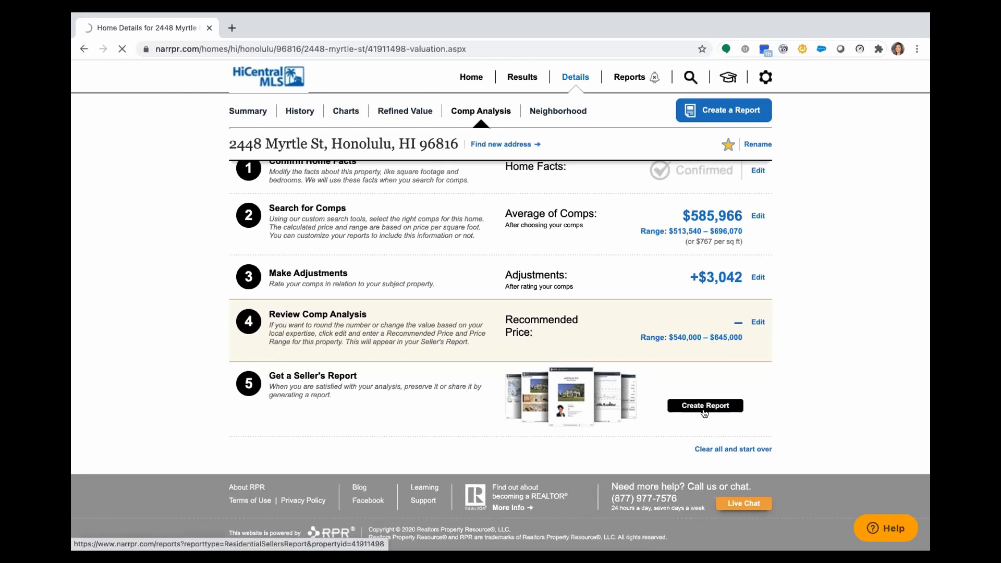